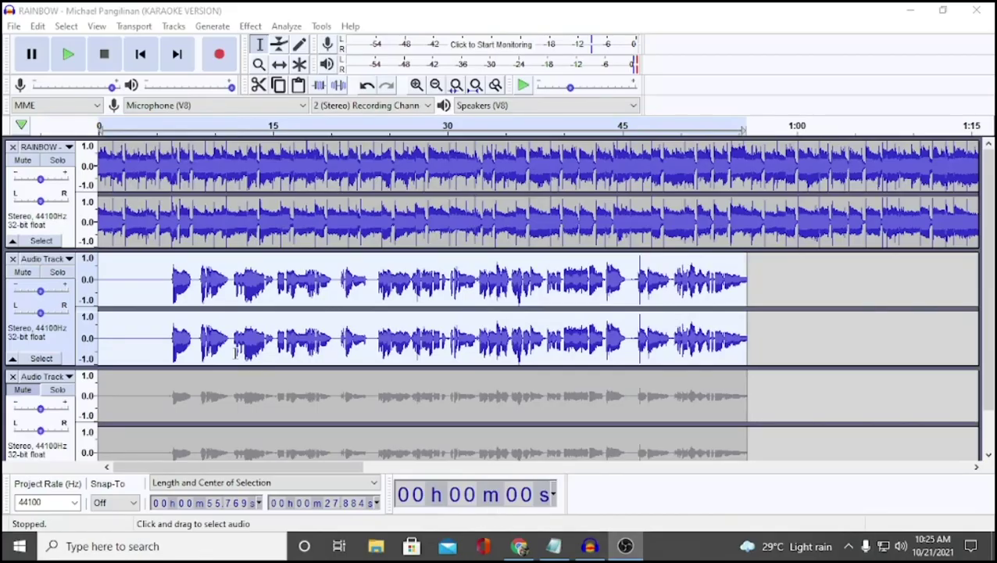
Apply Filter Curve EQ to the whole unmuted vocal track using the Treble Boost factory preset, with the boost lowered to about 5 dB
{"action": "double_click", "coordinate": [127, 284]}
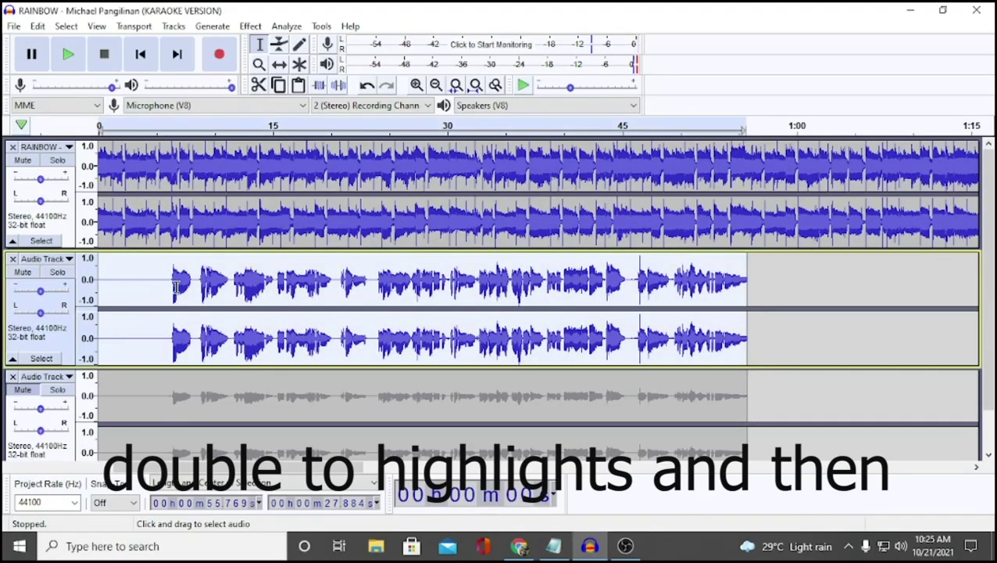
{"action": "left_click", "coordinate": [250, 26]}
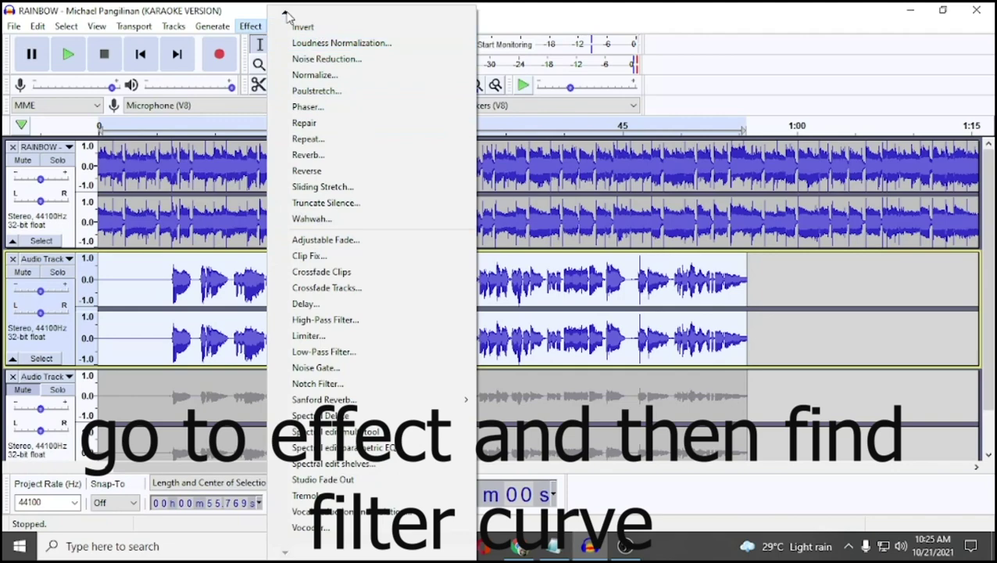
{"action": "mouse_move", "coordinate": [285, 13]}
{"action": "left_click", "coordinate": [309, 28]}
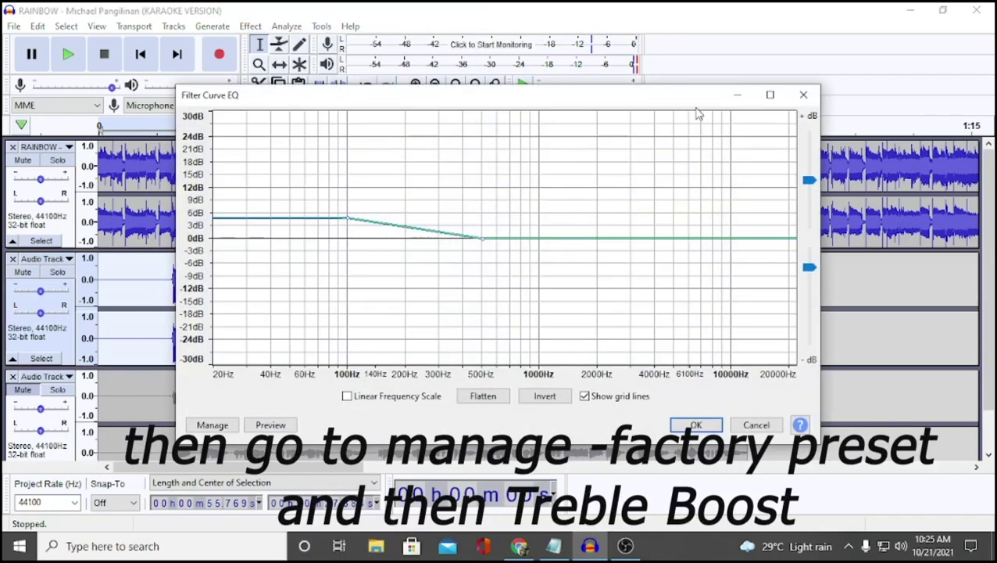
{"action": "left_click", "coordinate": [210, 424]}
{"action": "mouse_move", "coordinate": [213, 426]}
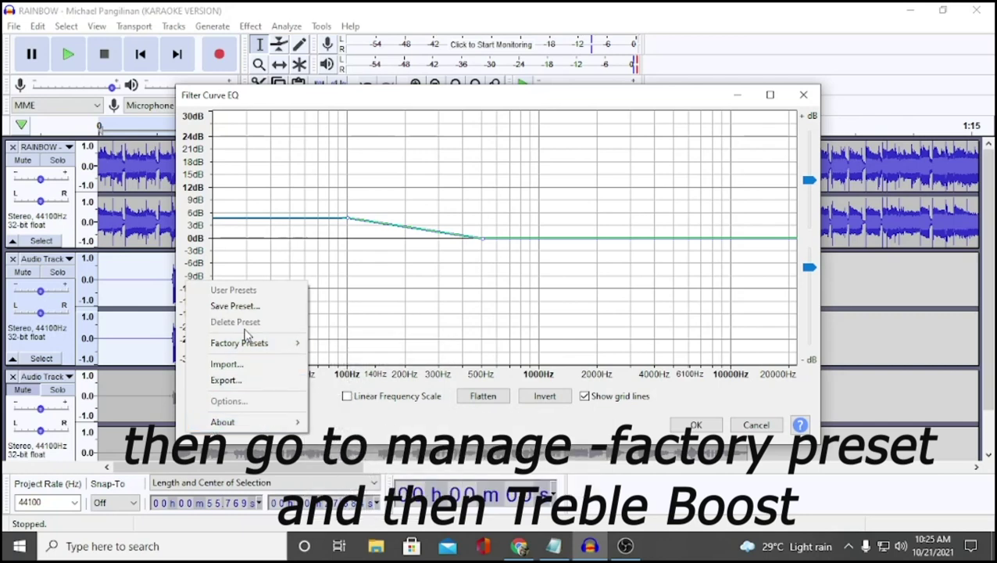
{"action": "mouse_move", "coordinate": [218, 344]}
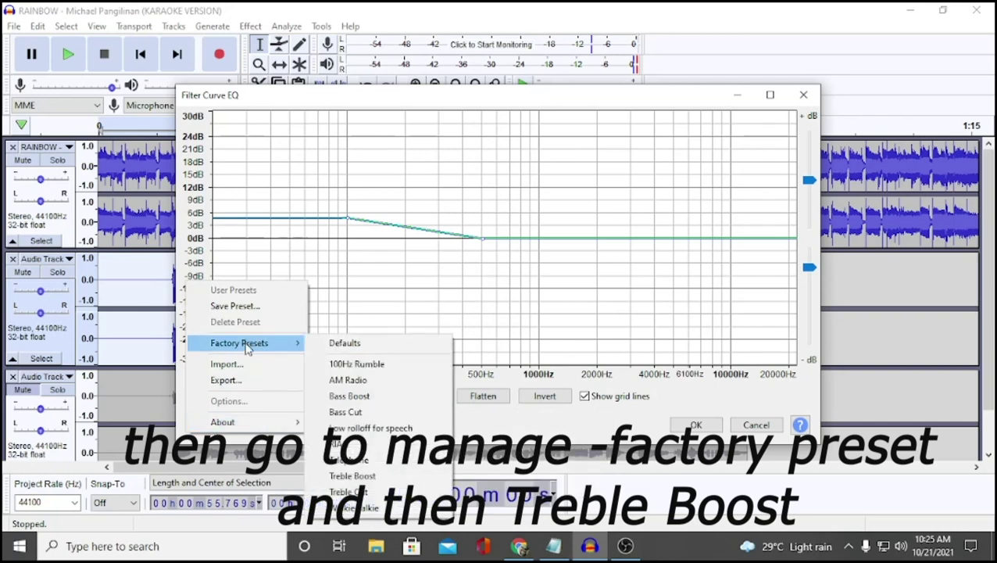
{"action": "left_click", "coordinate": [373, 479]}
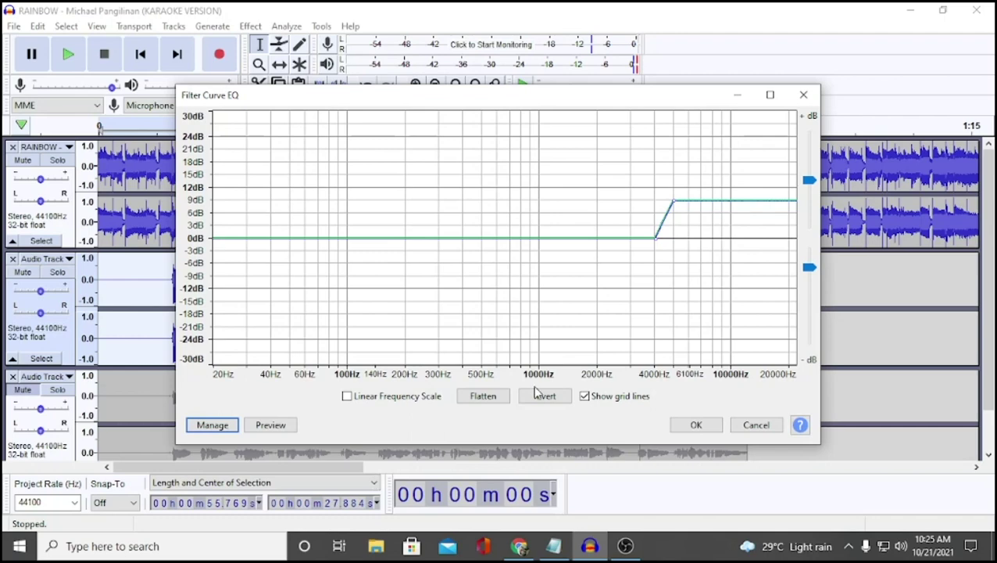
{"action": "left_click_drag", "start_coordinate": [673, 204], "coordinate": [675, 220]}
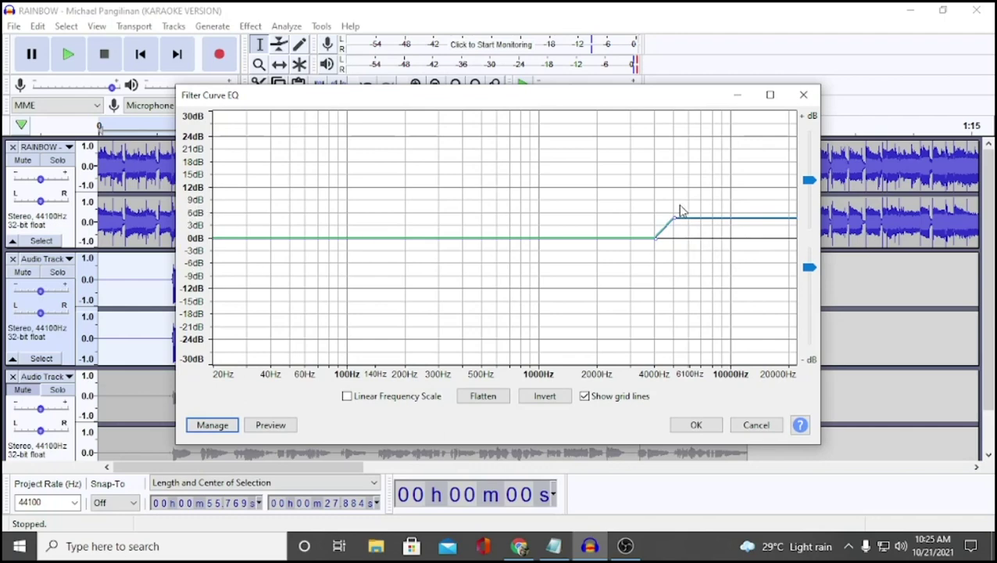
{"action": "left_click", "coordinate": [712, 427]}
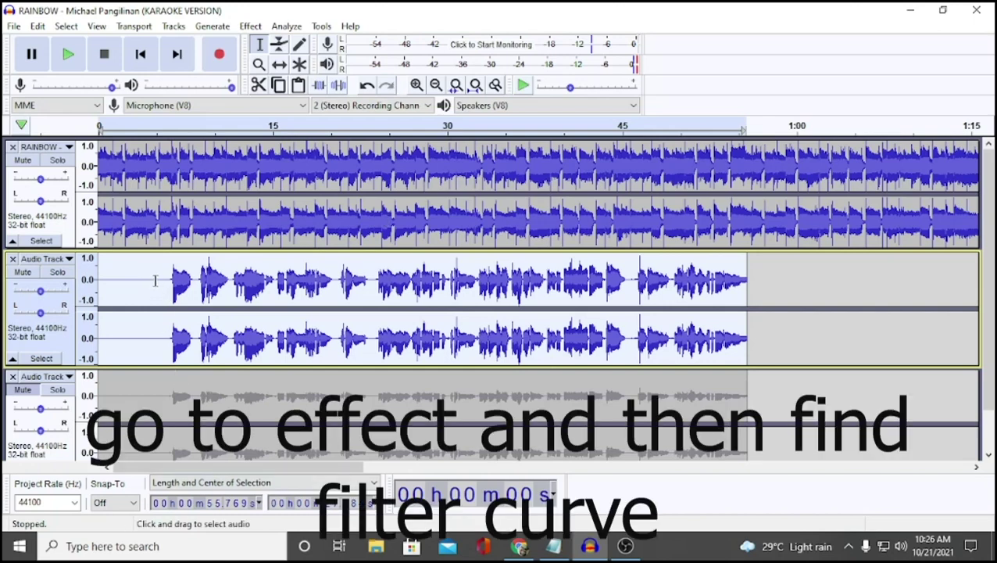
Apply Filter Curve EQ to the vocal track using the Bass Boost factory preset, with the boost lowered to about 5 dB
{"action": "left_click", "coordinate": [250, 25]}
{"action": "scroll", "coordinate": [313, 47], "scroll_direction": "down", "scroll_amount": 5}
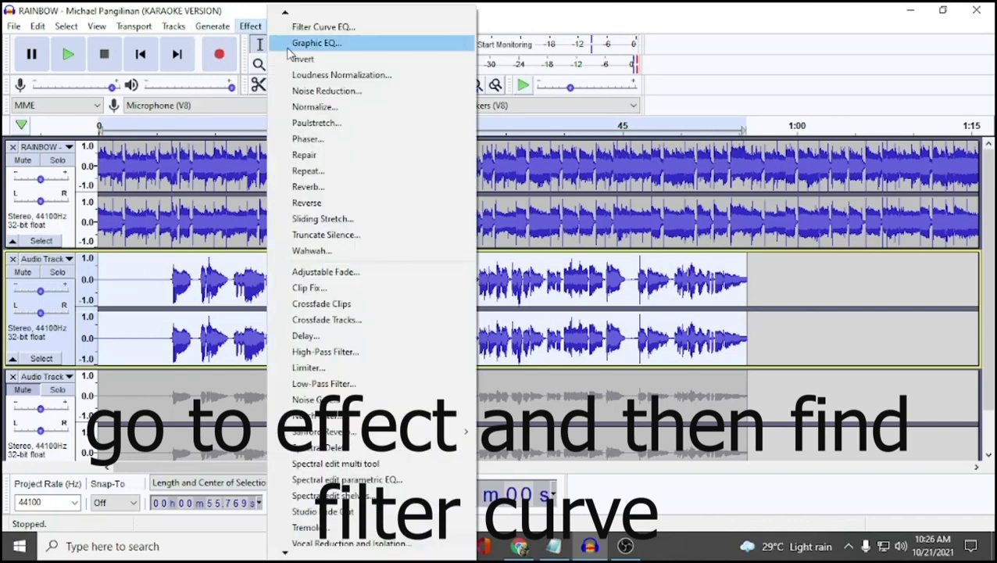
{"action": "left_click", "coordinate": [323, 26]}
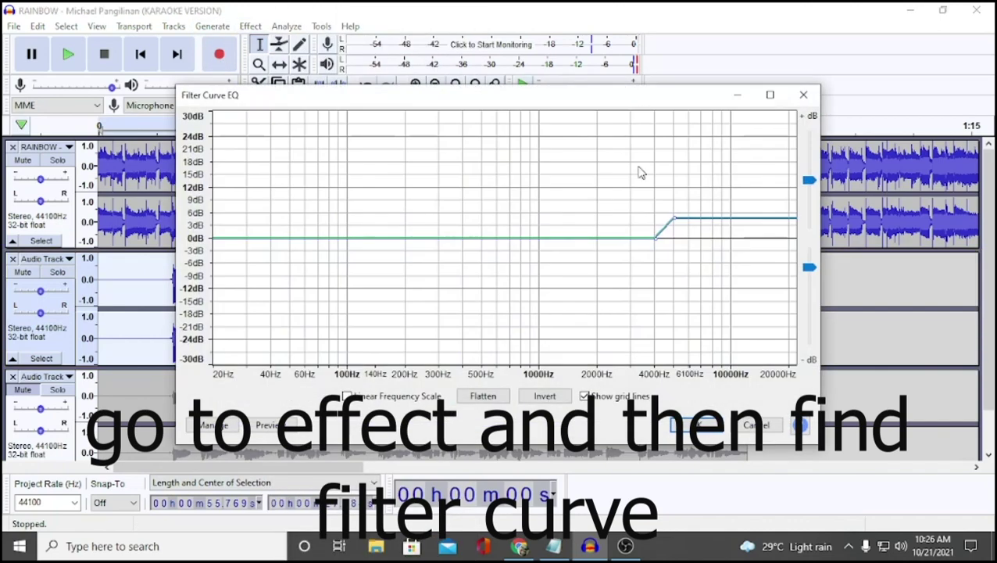
{"action": "left_click", "coordinate": [223, 424]}
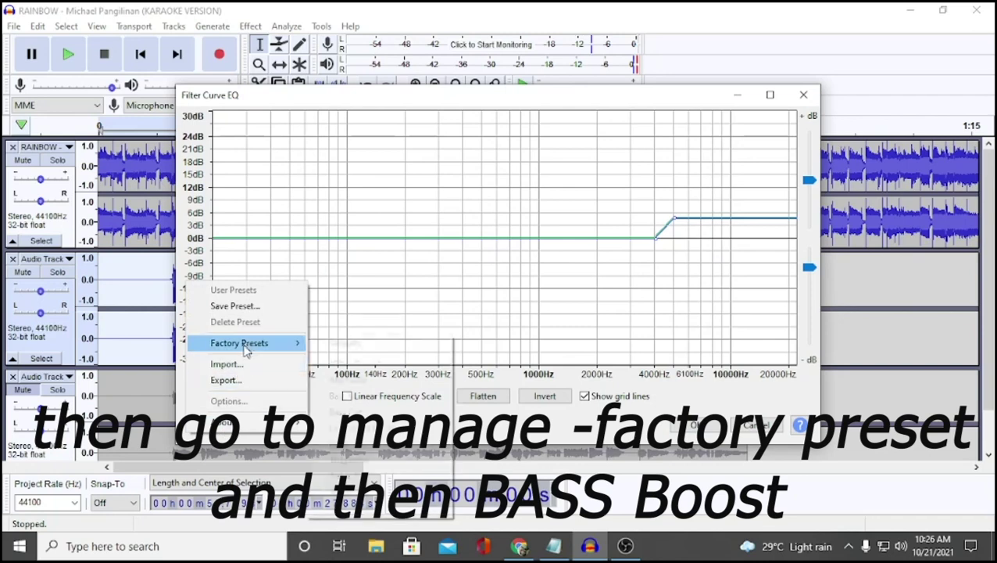
{"action": "mouse_move", "coordinate": [247, 346]}
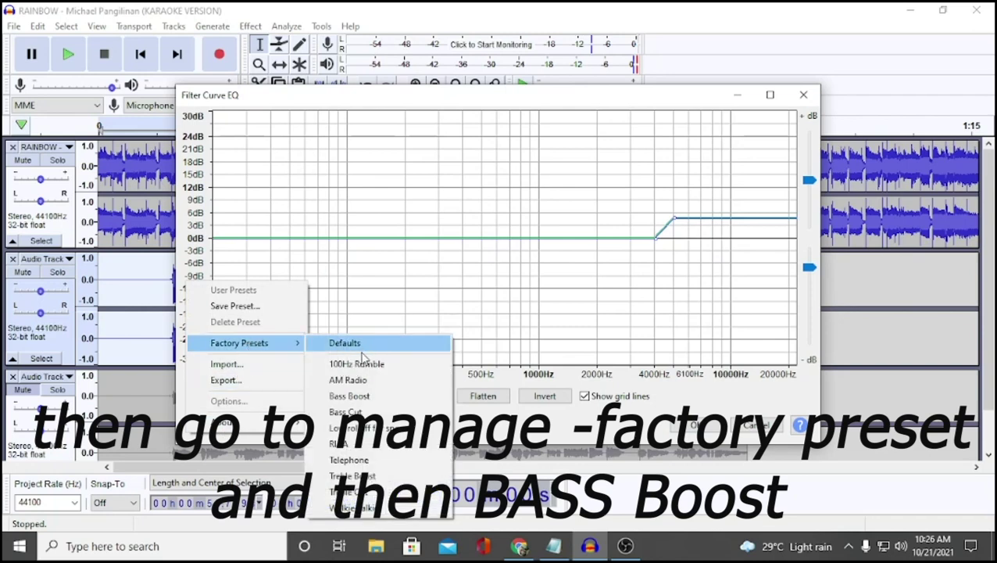
{"action": "left_click", "coordinate": [349, 397]}
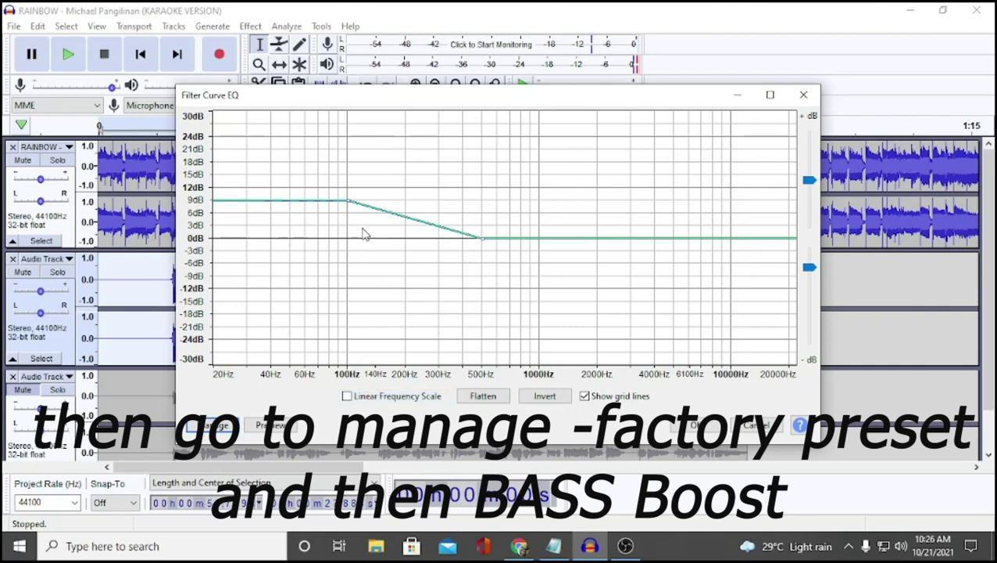
{"action": "left_click_drag", "start_coordinate": [349, 204], "coordinate": [346, 218]}
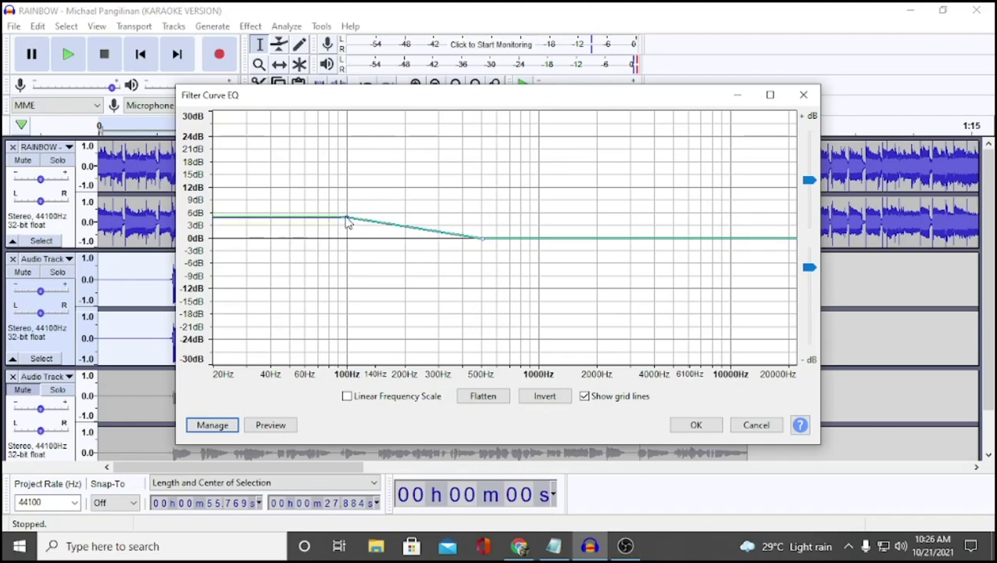
{"action": "left_click", "coordinate": [688, 425]}
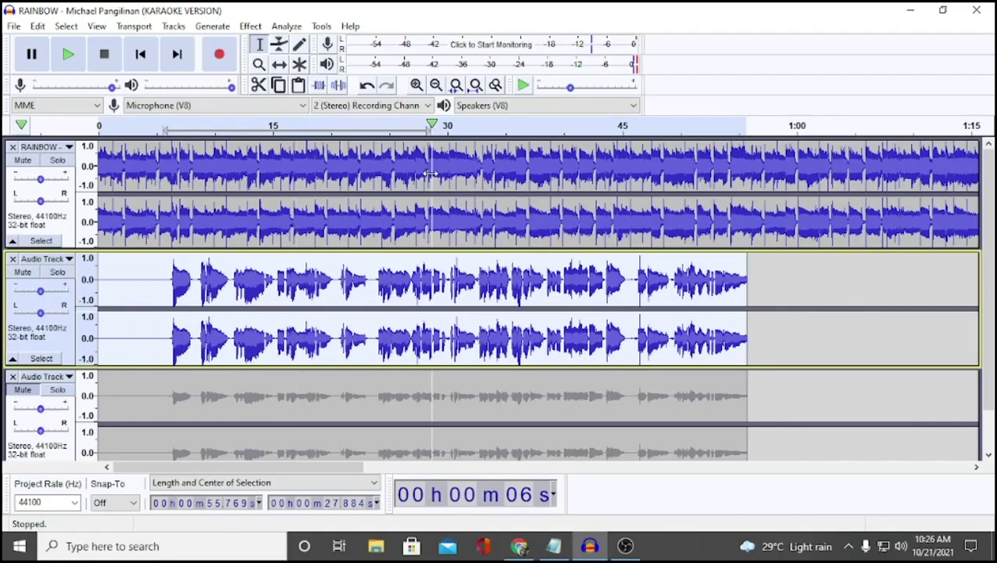
Audition the equalized vocal with the karaoke track, and alone from about 5 to 19 s with the karaoke track muted
{"action": "key", "text": "space"}
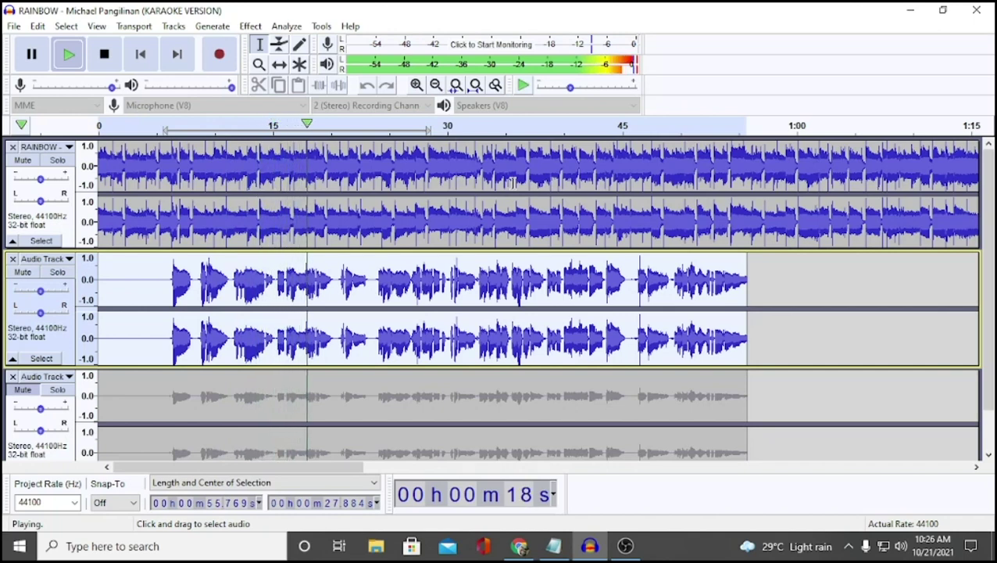
{"action": "left_click", "coordinate": [103, 53]}
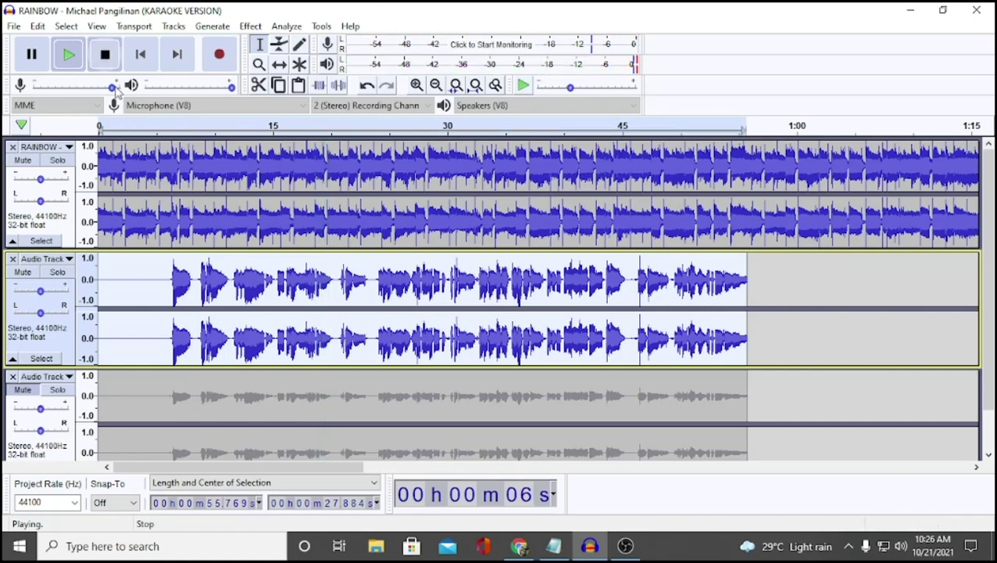
{"action": "left_click", "coordinate": [22, 160]}
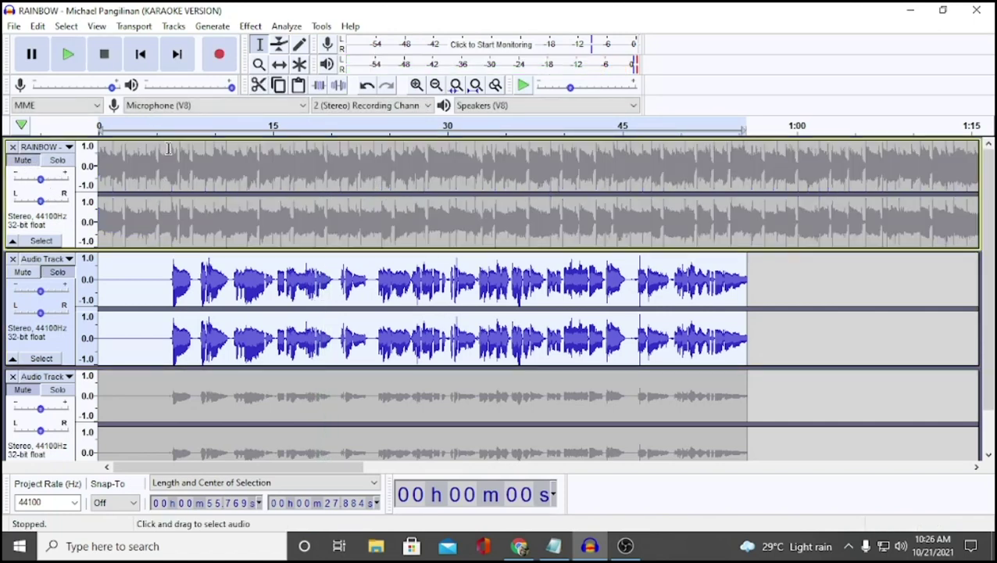
{"action": "left_click_drag", "start_coordinate": [164, 130], "coordinate": [322, 150]}
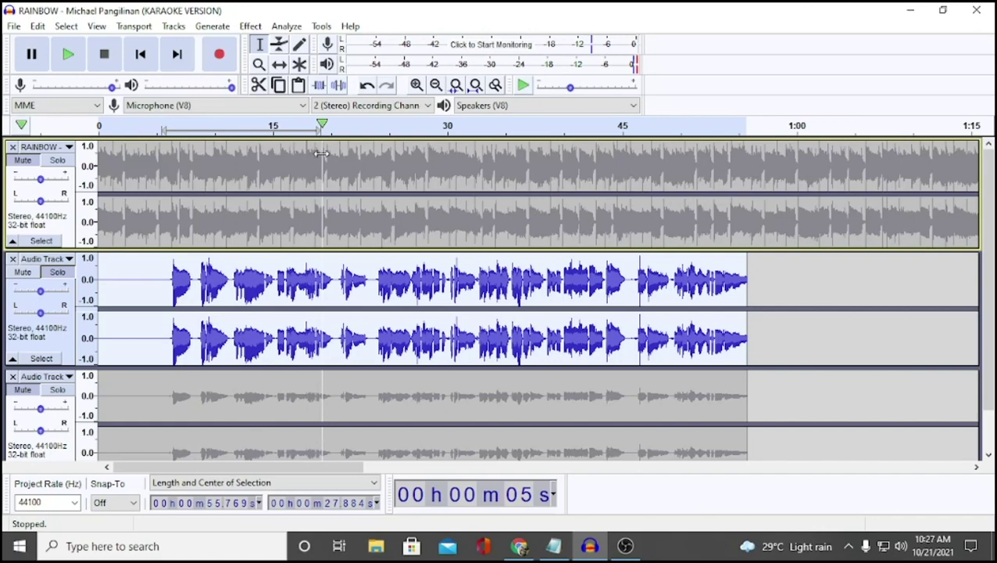
{"action": "left_click_drag", "start_coordinate": [320, 153], "coordinate": [320, 153]}
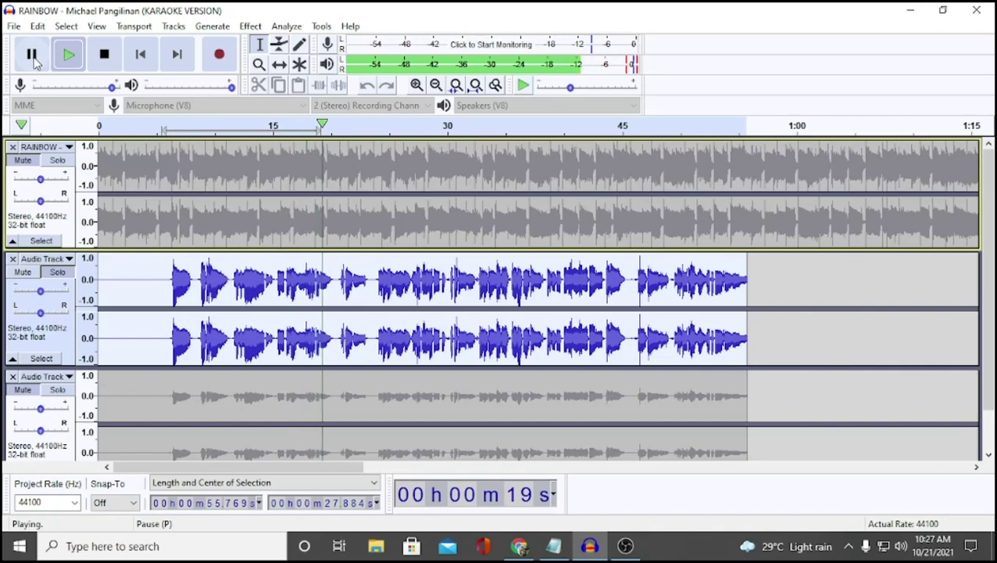
{"action": "key", "text": "space"}
Mute the equalized vocal, unmute the unprocessed vocal copy and play it from about 6 to 18 s for comparison
{"action": "scroll", "coordinate": [23, 235], "scroll_direction": "down", "scroll_amount": 1}
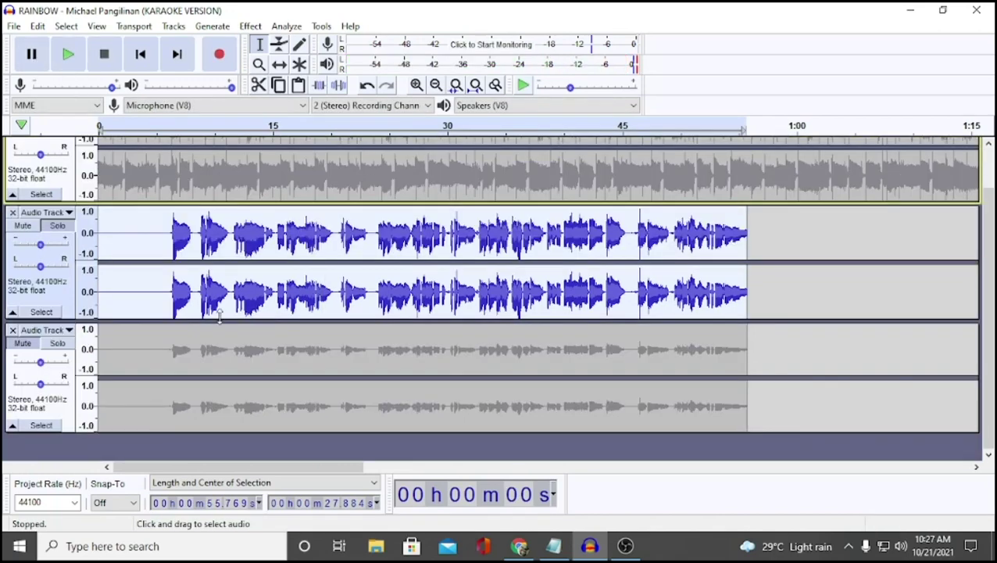
{"action": "left_click", "coordinate": [23, 226]}
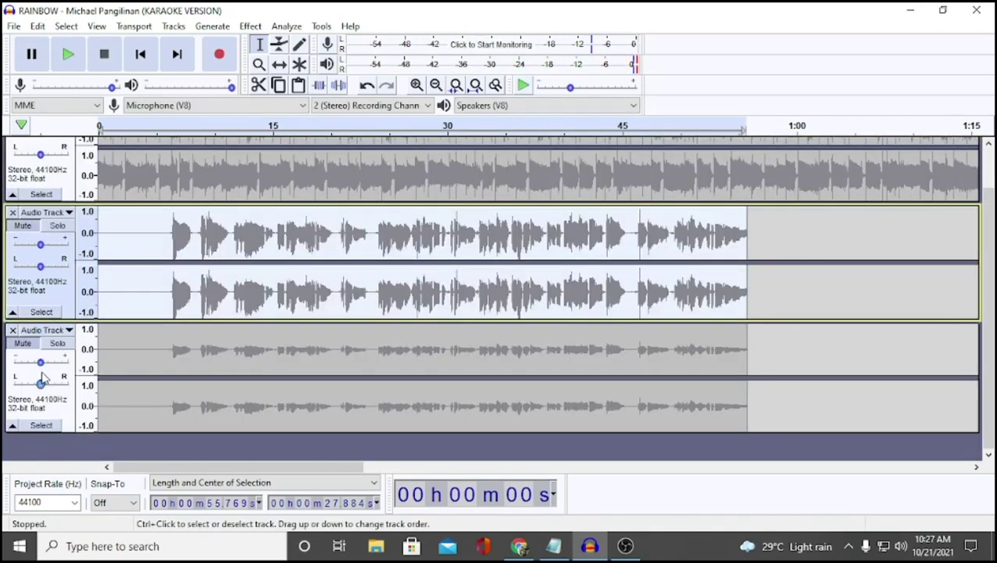
{"action": "left_click", "coordinate": [22, 343]}
{"action": "left_click_drag", "start_coordinate": [164, 349], "coordinate": [308, 349]}
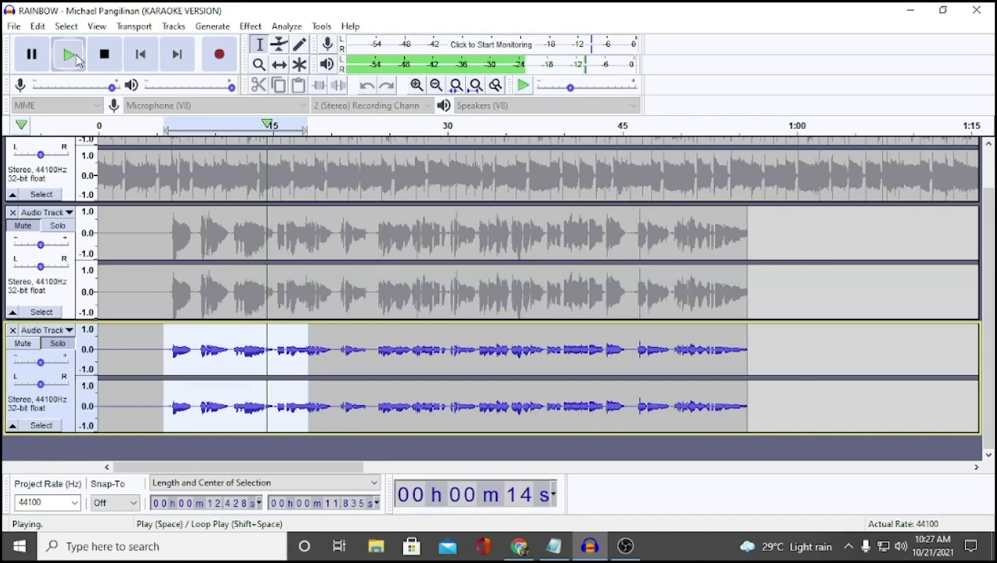
{"action": "left_click", "coordinate": [104, 54]}
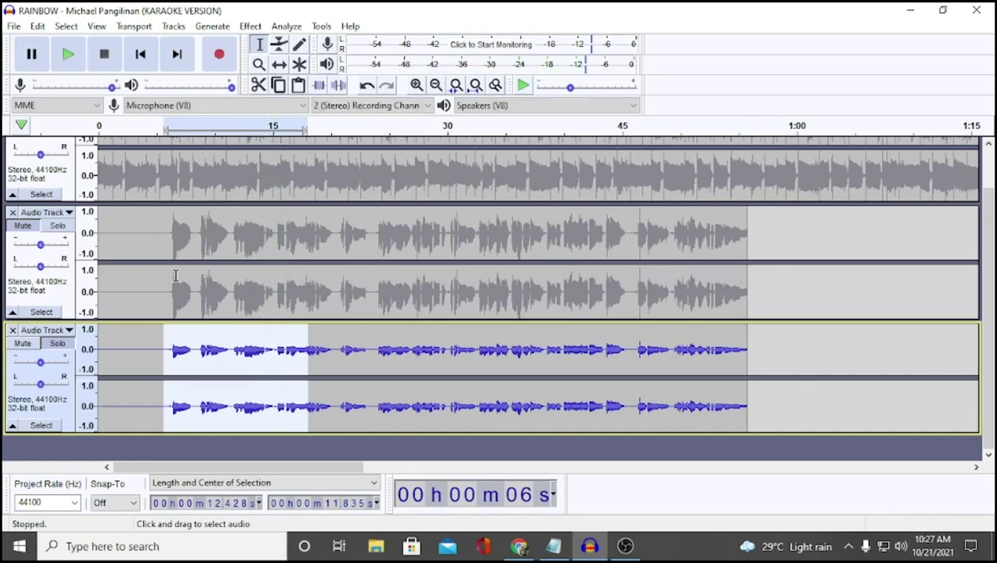
Mute the unprocessed vocal copy again and unmute both the equalized vocal and the karaoke track
{"action": "left_click", "coordinate": [22, 343]}
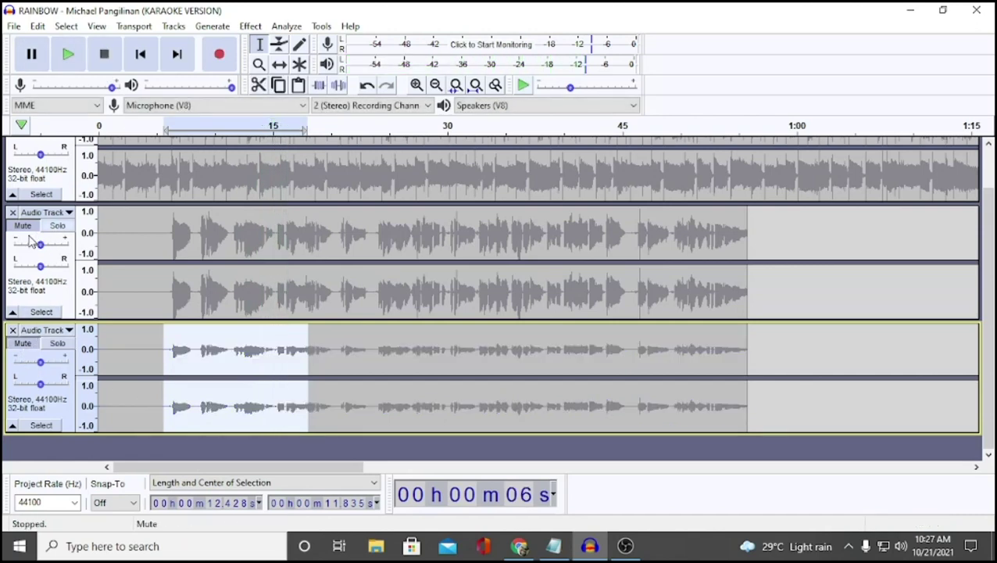
{"action": "left_click", "coordinate": [31, 235]}
{"action": "scroll", "coordinate": [46, 175], "scroll_direction": "up", "scroll_amount": 1}
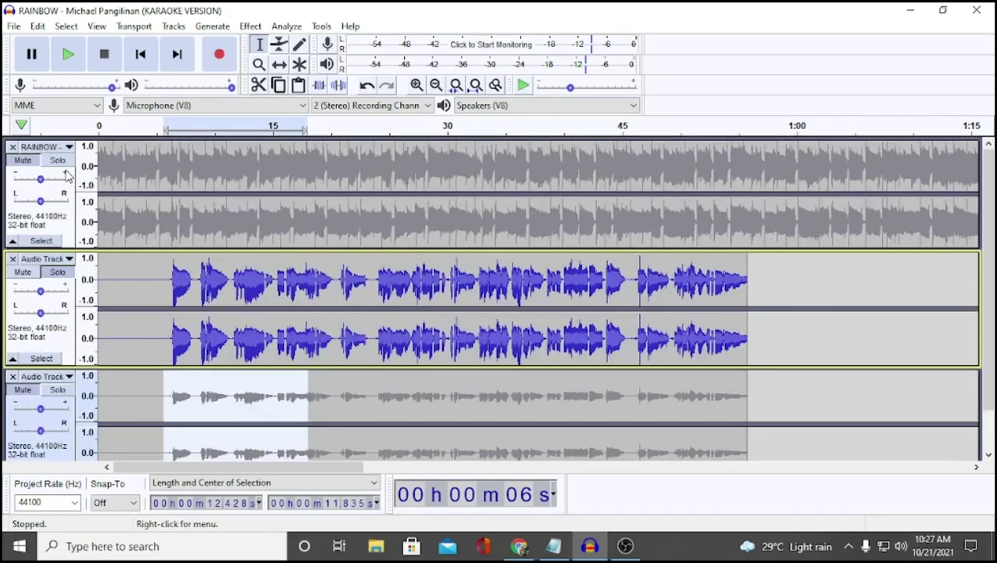
{"action": "left_click", "coordinate": [23, 159]}
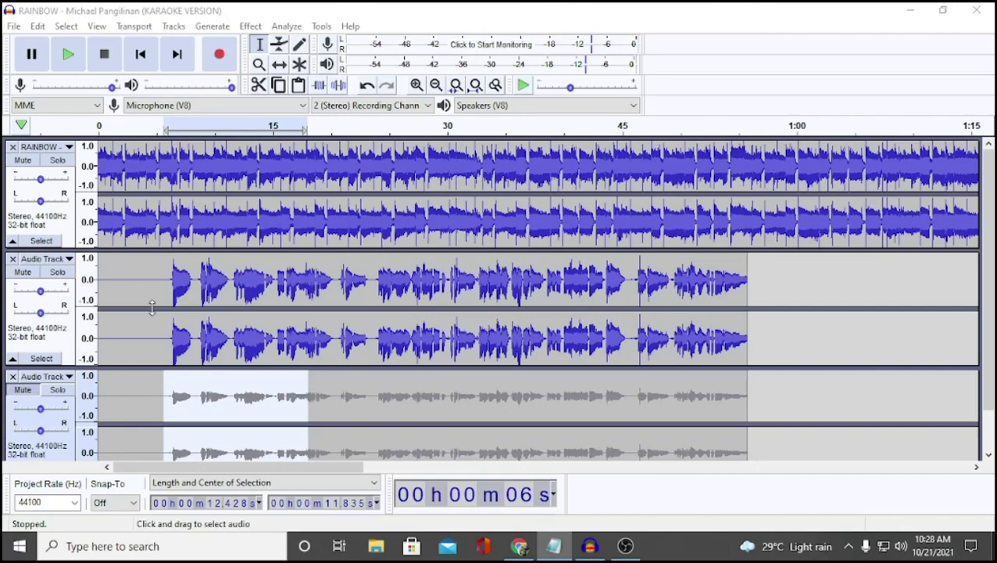
Apply a Low-Pass Filter to the whole equalized vocal track at 5500 Hz with a 6 dB roll-off
{"action": "double_click", "coordinate": [140, 274]}
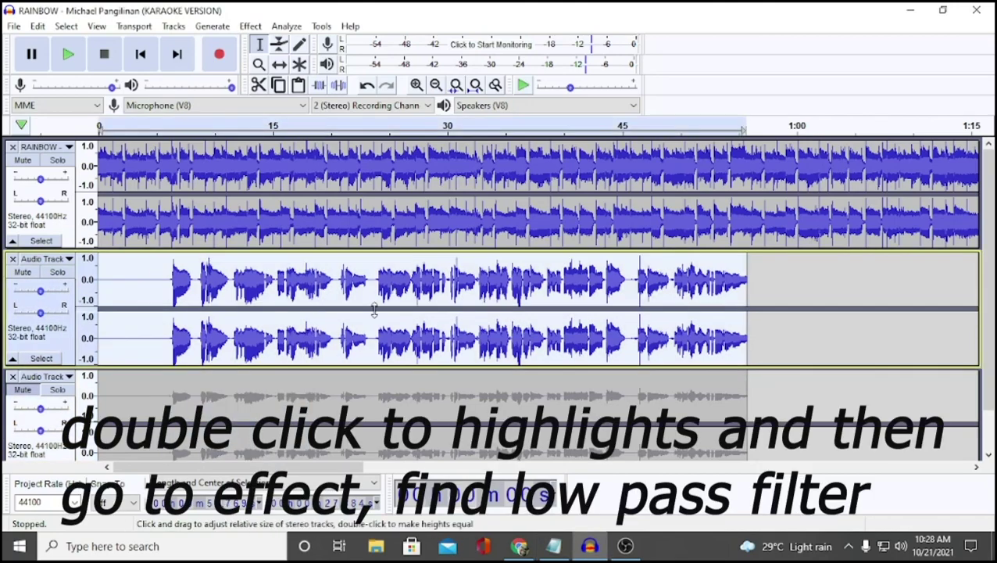
{"action": "left_click", "coordinate": [252, 28]}
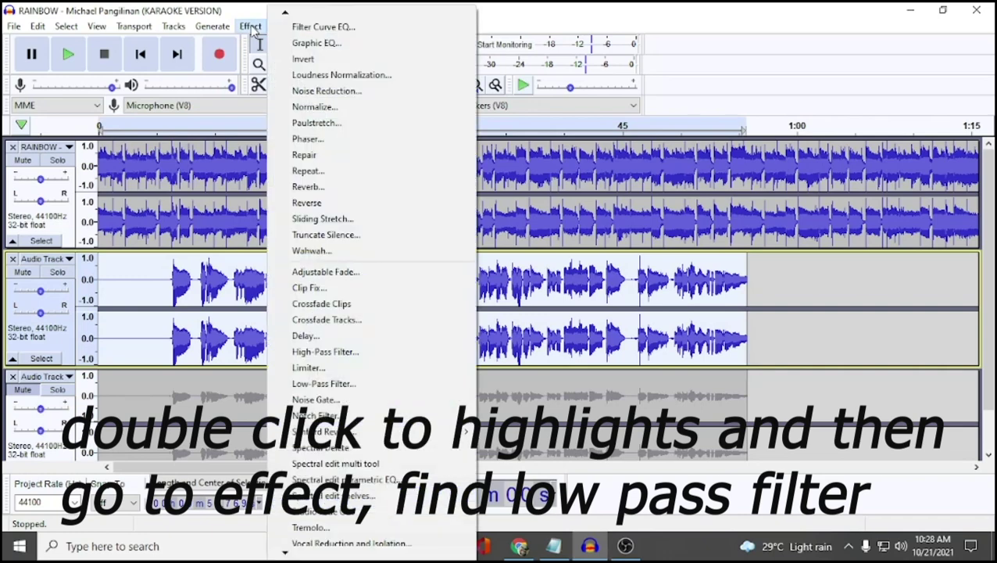
{"action": "left_click", "coordinate": [389, 385]}
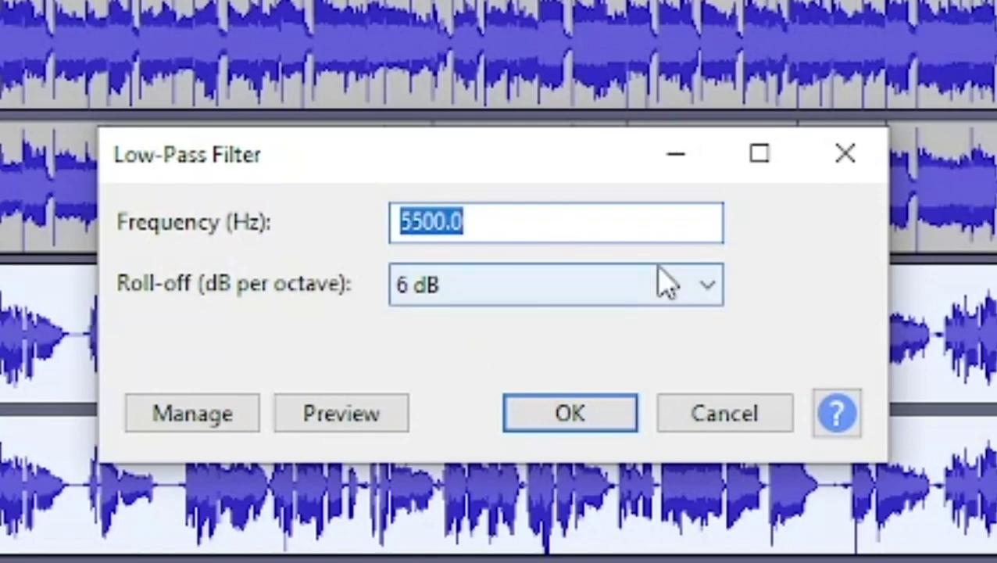
{"action": "left_click", "coordinate": [594, 418]}
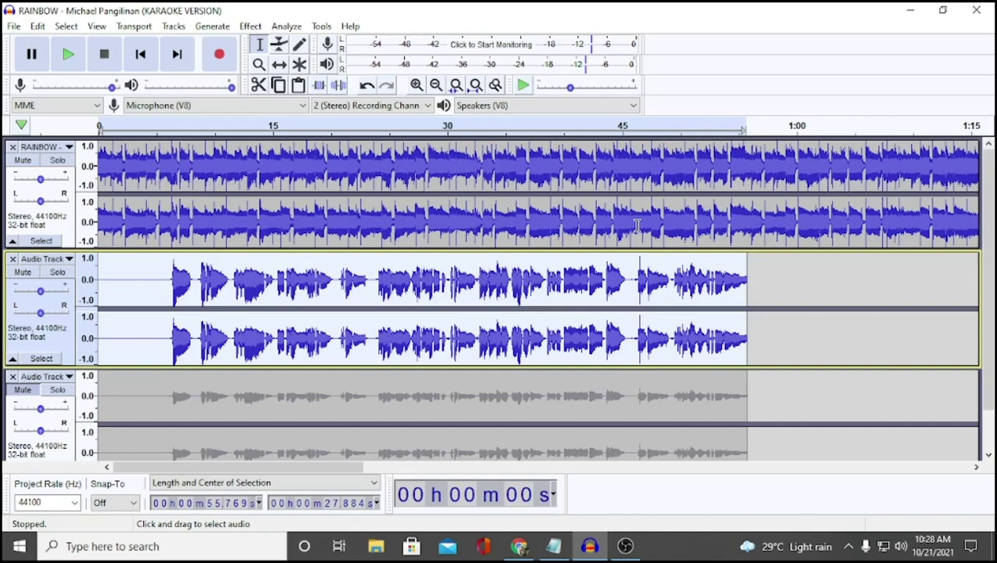
Apply a Hard Limit limiter to the whole equalized vocal with 0 dB input gains, limit -3 dB, hold 10 ms and no make-up gain
{"action": "double_click", "coordinate": [149, 289]}
{"action": "left_click", "coordinate": [250, 26]}
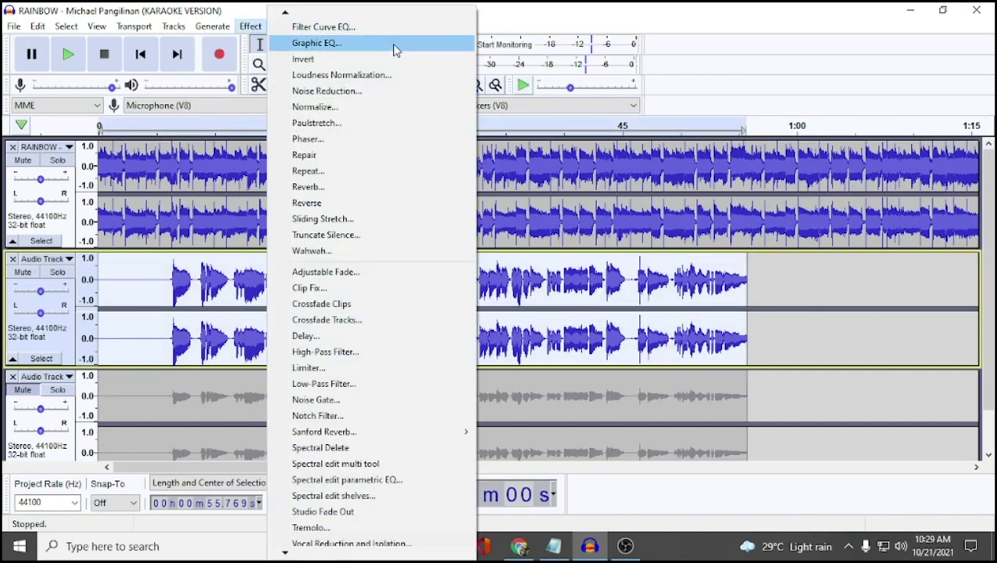
{"action": "left_click", "coordinate": [344, 367]}
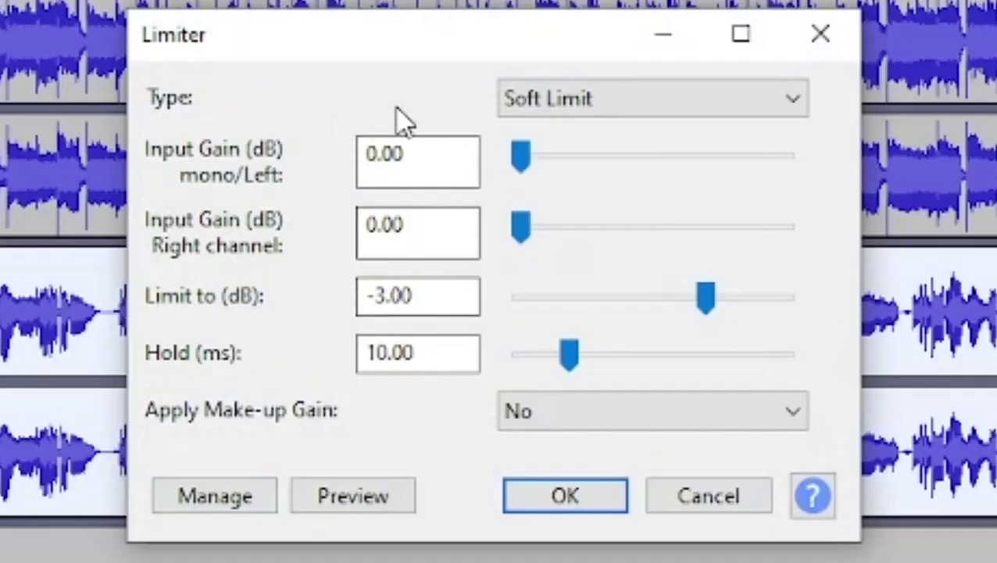
{"action": "left_click", "coordinate": [703, 114]}
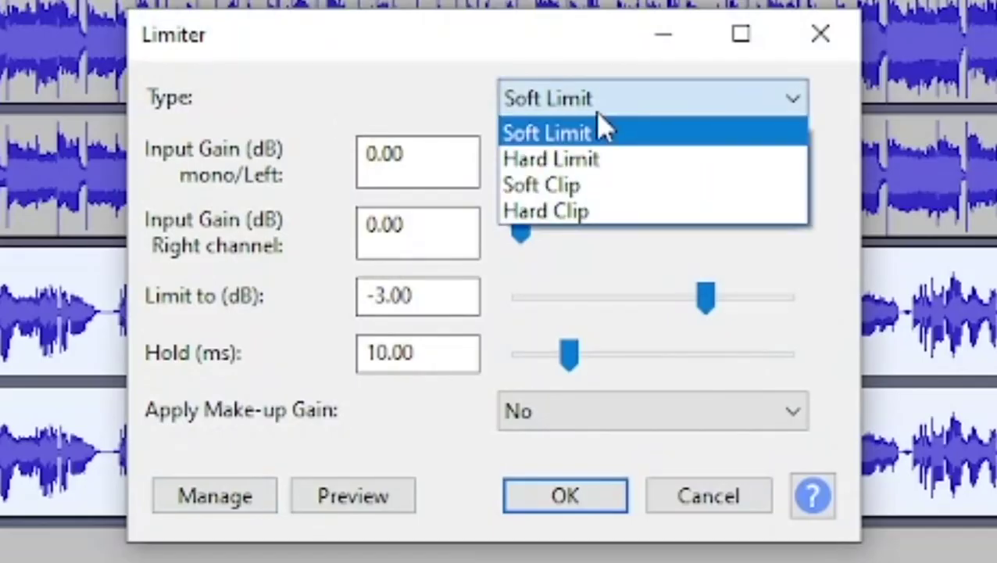
{"action": "left_click", "coordinate": [637, 166]}
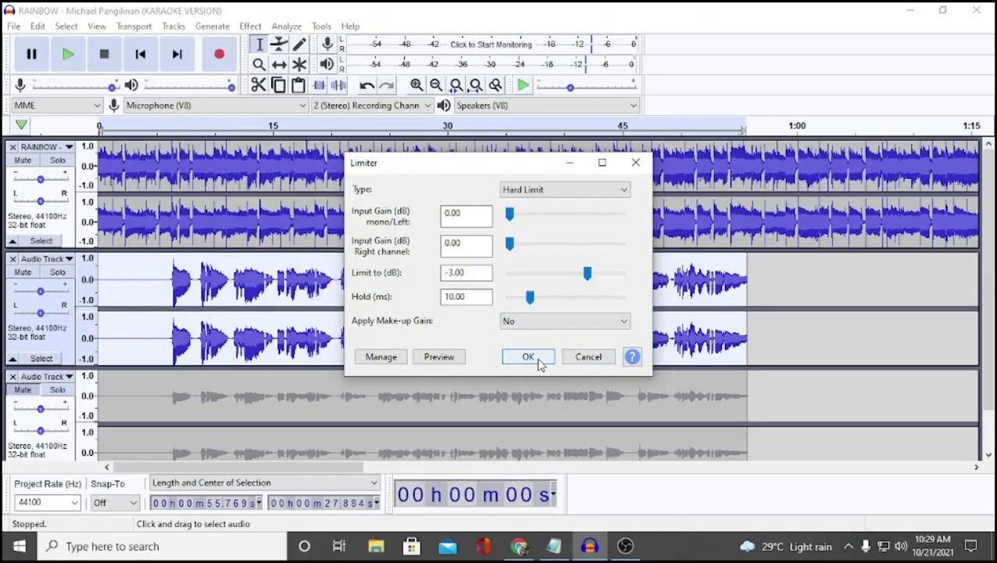
{"action": "left_click", "coordinate": [528, 357]}
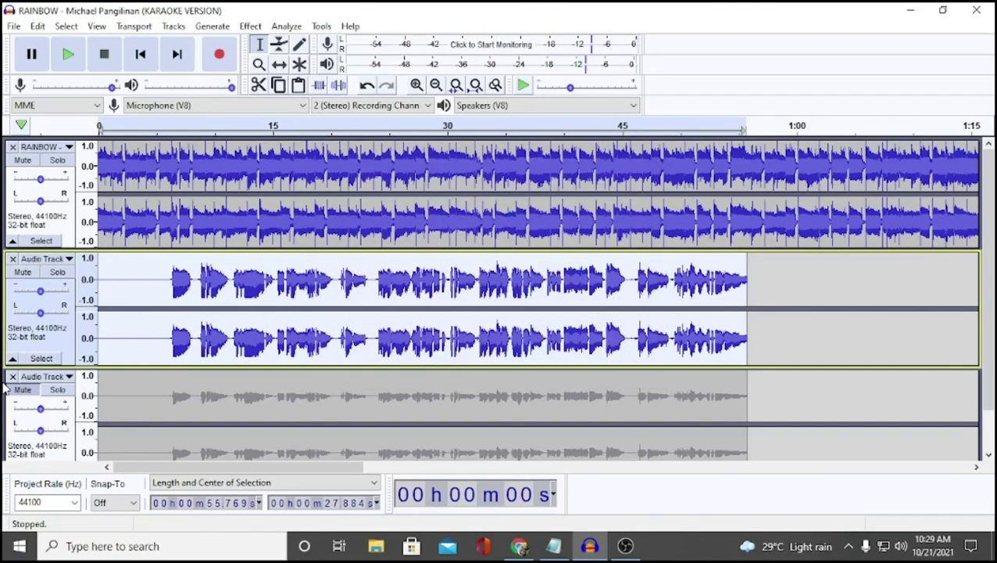
Compare the vocal waveform with and without limiting by undoing and redoing the limiter, and play the limited mix from about 6 to 19 s
{"action": "left_click", "coordinate": [365, 86]}
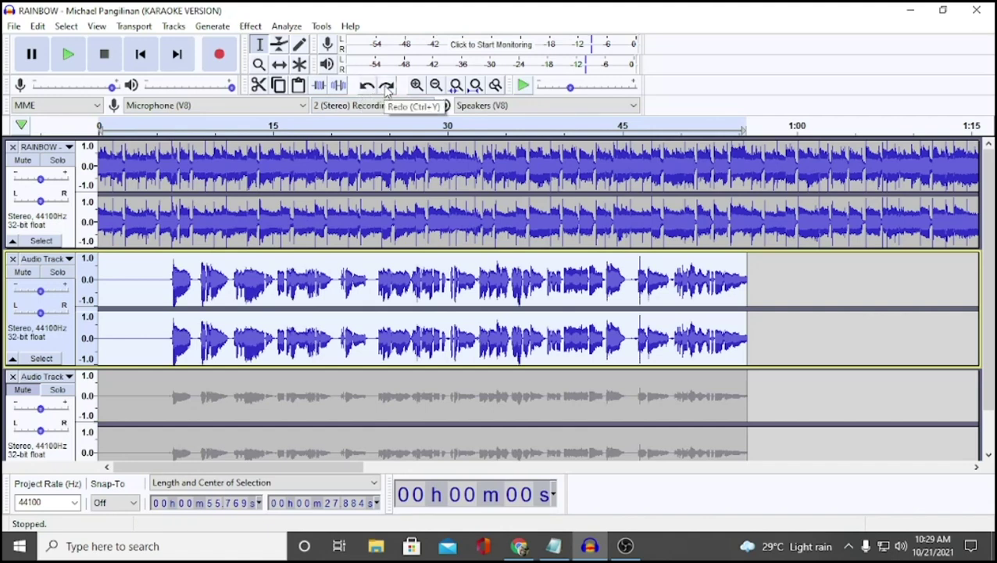
{"action": "left_click", "coordinate": [387, 87]}
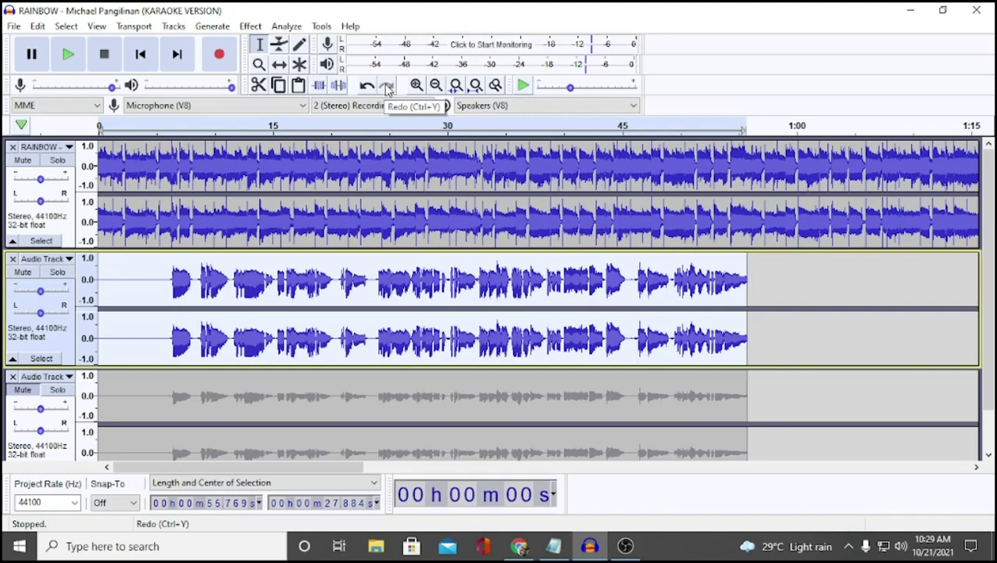
{"action": "left_click", "coordinate": [367, 85]}
{"action": "left_click", "coordinate": [387, 86]}
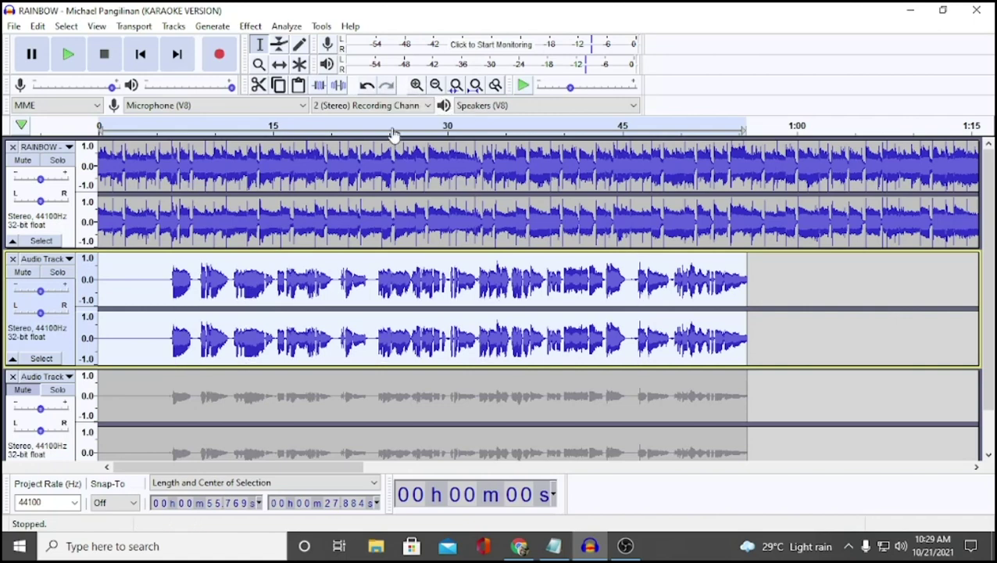
{"action": "left_click_drag", "start_coordinate": [168, 125], "coordinate": [317, 126]}
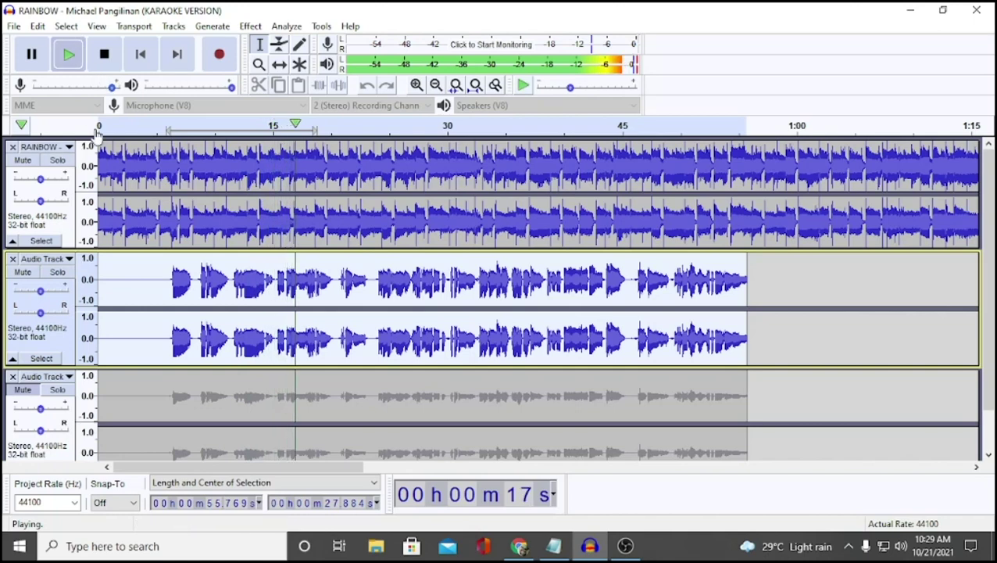
{"action": "left_click", "coordinate": [105, 54]}
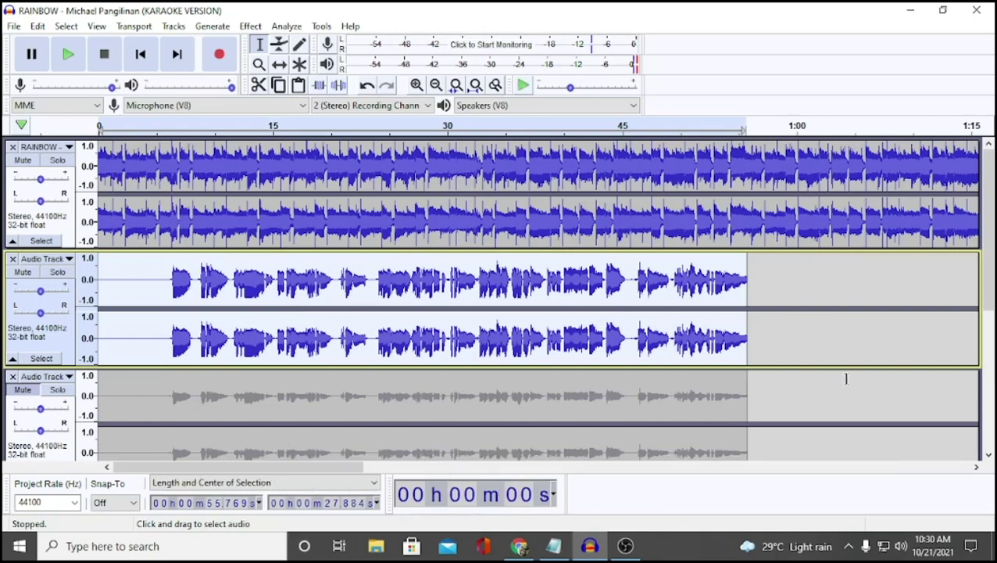
Duplicate the limited vocal, reduce the duplicate's height and move it directly below the limited vocal track
{"action": "key", "text": "ctrl+d"}
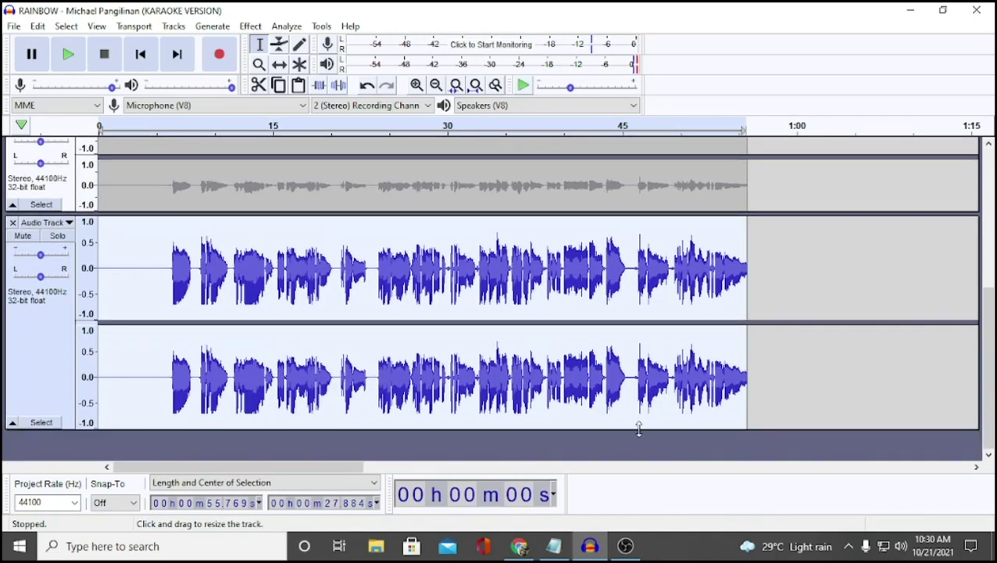
{"action": "left_click_drag", "start_coordinate": [639, 428], "coordinate": [635, 329]}
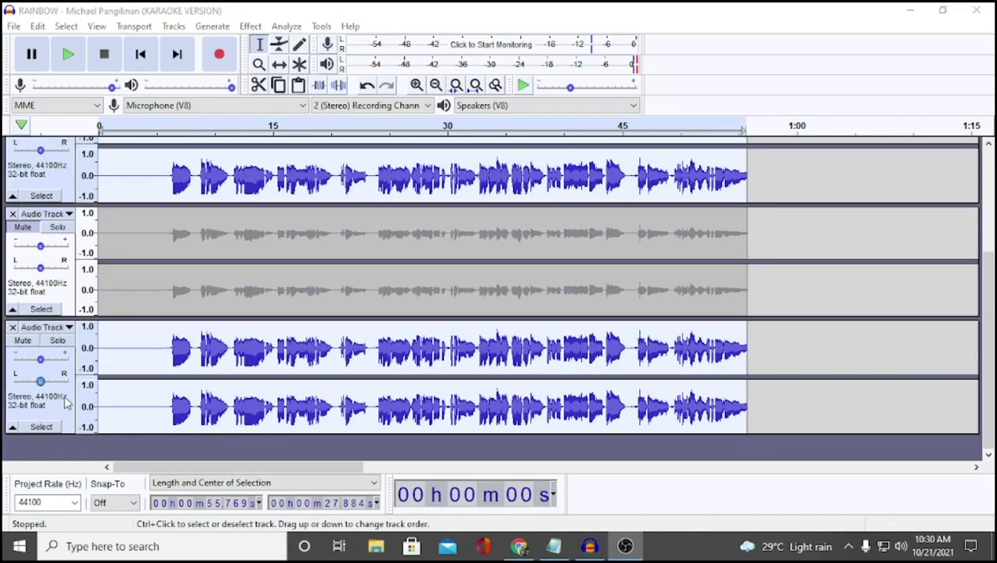
{"action": "left_click_drag", "start_coordinate": [67, 403], "coordinate": [72, 248]}
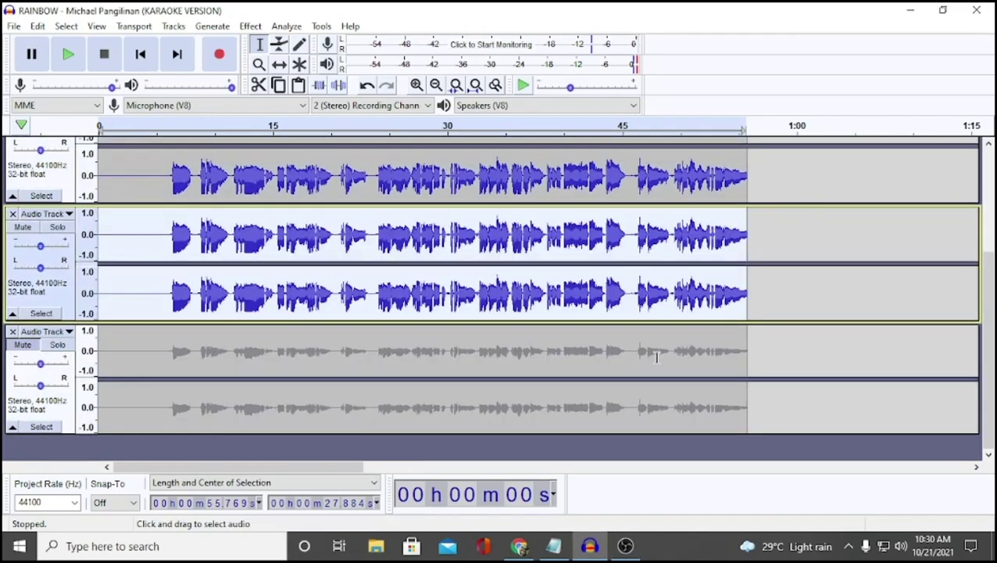
Reduce the track heights of the duplicated vocal and the karaoke track so more tracks fit in view
{"action": "left_click", "coordinate": [113, 327]}
{"action": "left_click_drag", "start_coordinate": [118, 321], "coordinate": [123, 292]}
{"action": "scroll", "coordinate": [736, 356], "scroll_direction": "up", "scroll_amount": 3}
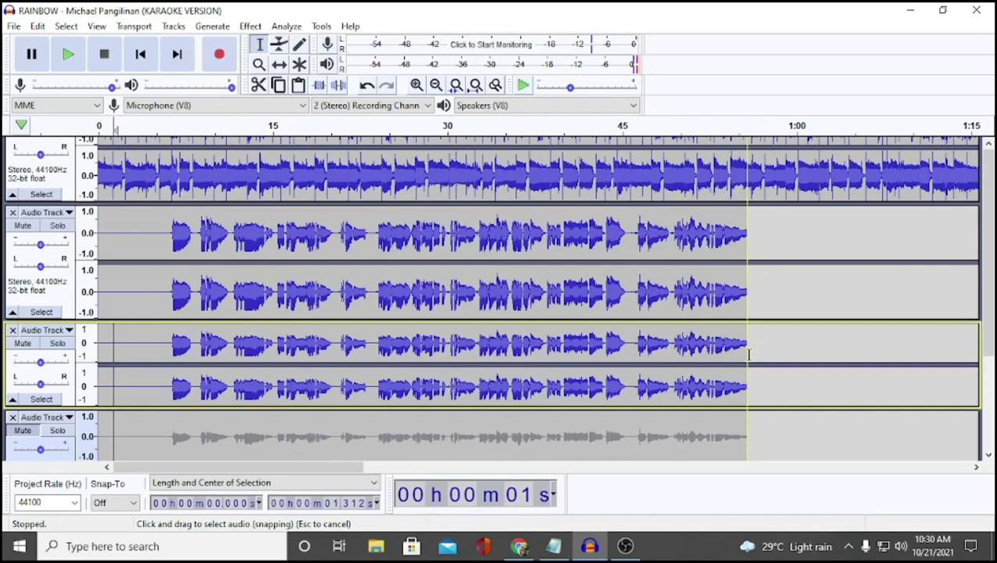
{"action": "scroll", "coordinate": [748, 354], "scroll_direction": "up", "scroll_amount": 2}
{"action": "left_click_drag", "start_coordinate": [778, 249], "coordinate": [779, 219]}
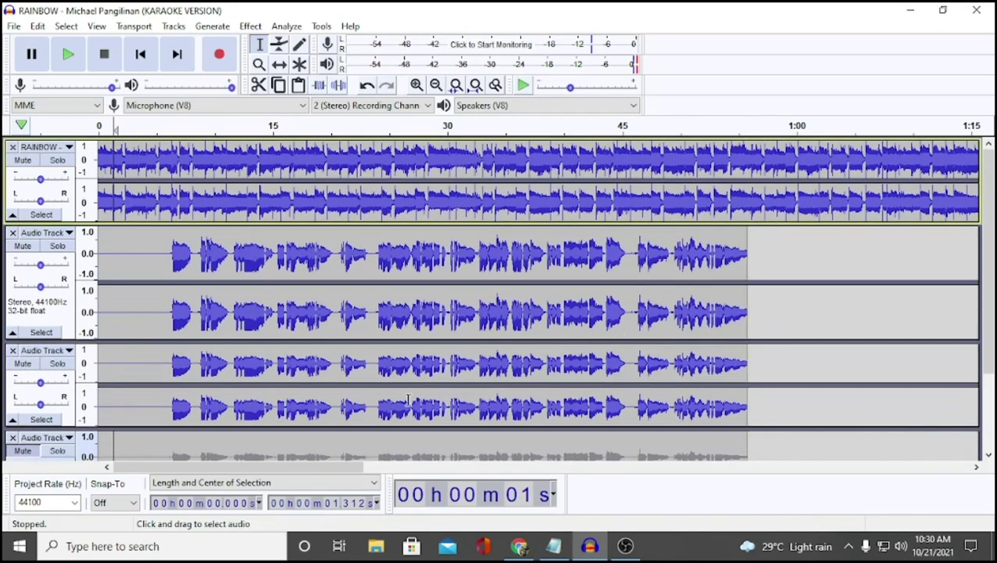
Apply Reverb to the duplicate vocal: room size 60, pre-delay 20, reverberance 55, damping 50, tone 82/83, wet gain -9, dry gain 0, stereo width 99, Wet Only
{"action": "left_click", "coordinate": [118, 367]}
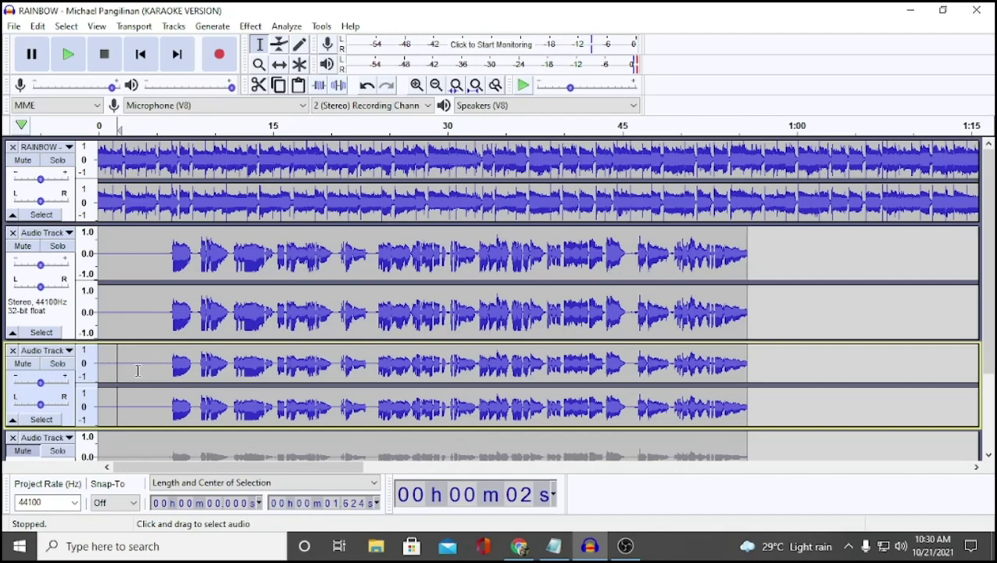
{"action": "double_click", "coordinate": [134, 369]}
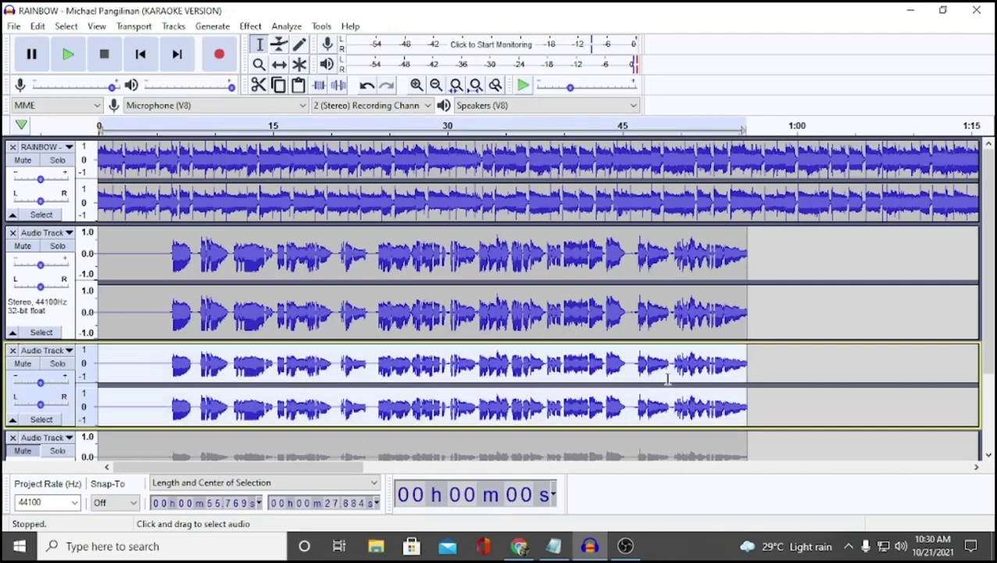
{"action": "left_click", "coordinate": [250, 26]}
{"action": "left_click", "coordinate": [358, 188]}
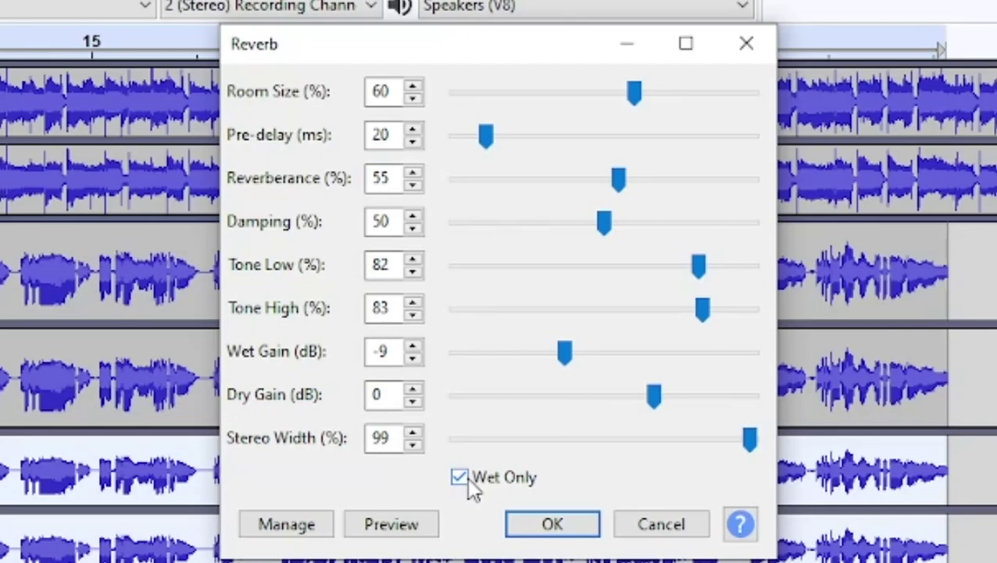
{"action": "left_click", "coordinate": [551, 533]}
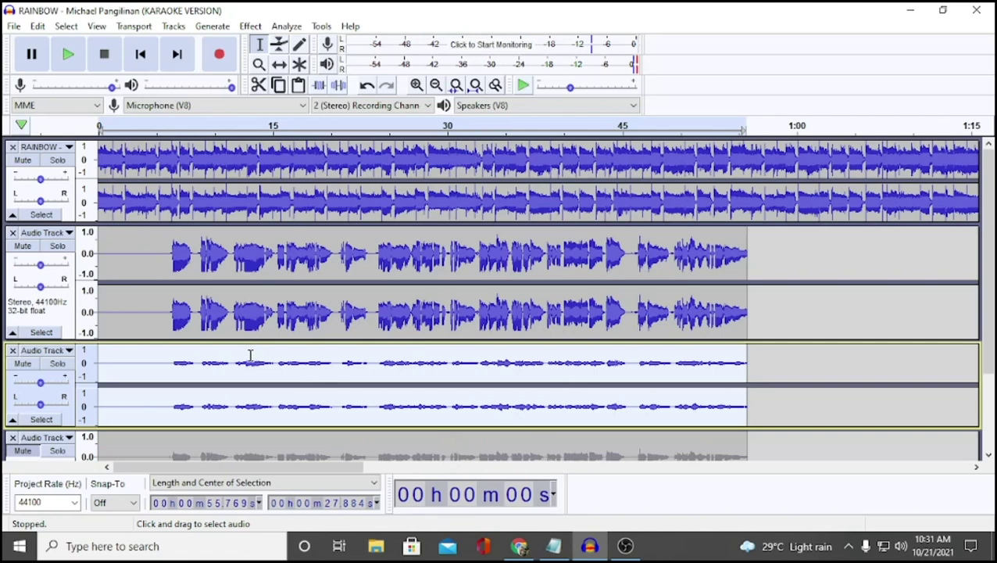
Mute the karaoke track and the limited vocal, and play the soloed reverb track alone from about 5 to 28 s
{"action": "left_click", "coordinate": [23, 160]}
{"action": "left_click", "coordinate": [24, 247]}
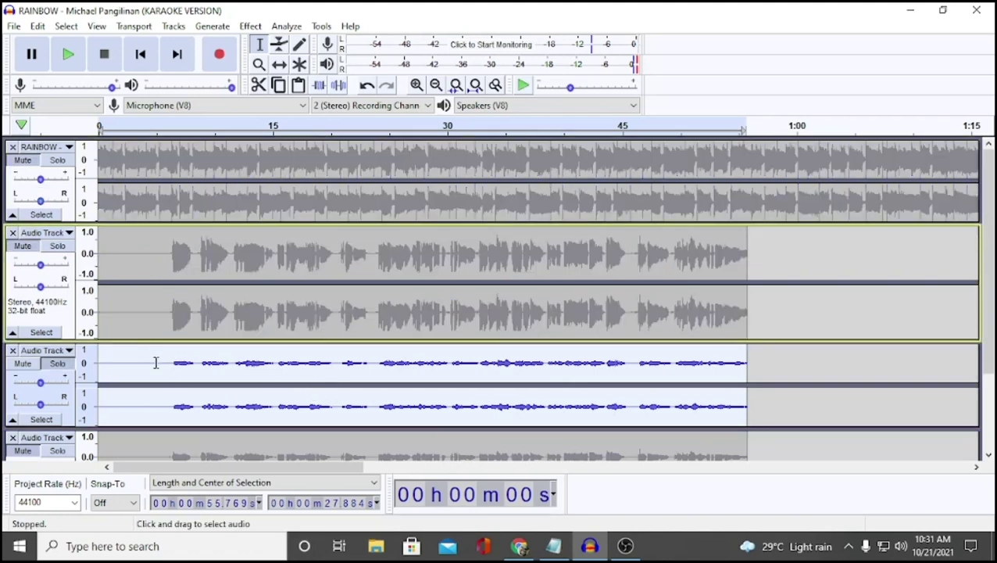
{"action": "left_click_drag", "start_coordinate": [155, 362], "coordinate": [426, 368]}
{"action": "left_click", "coordinate": [68, 54]}
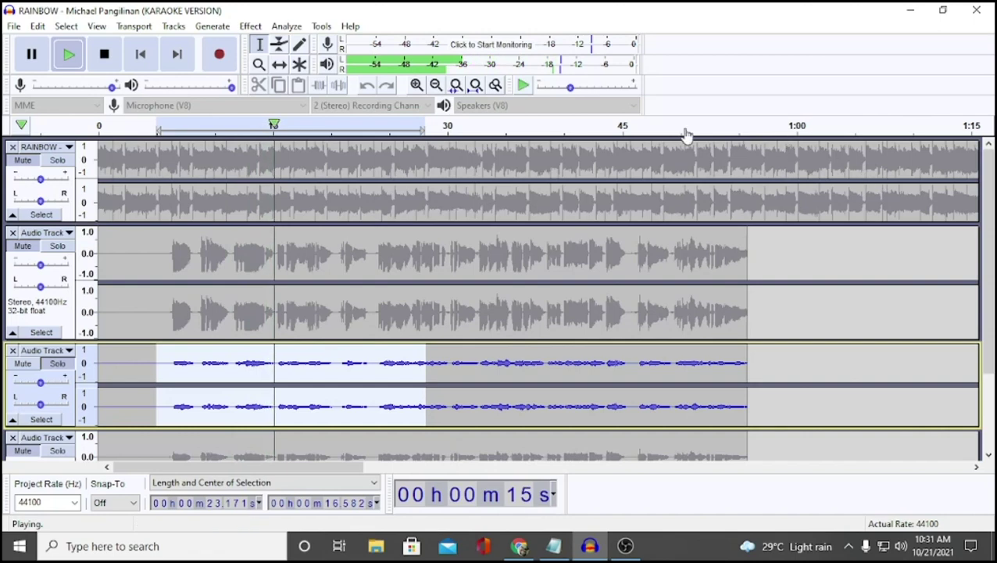
{"action": "left_click", "coordinate": [104, 53]}
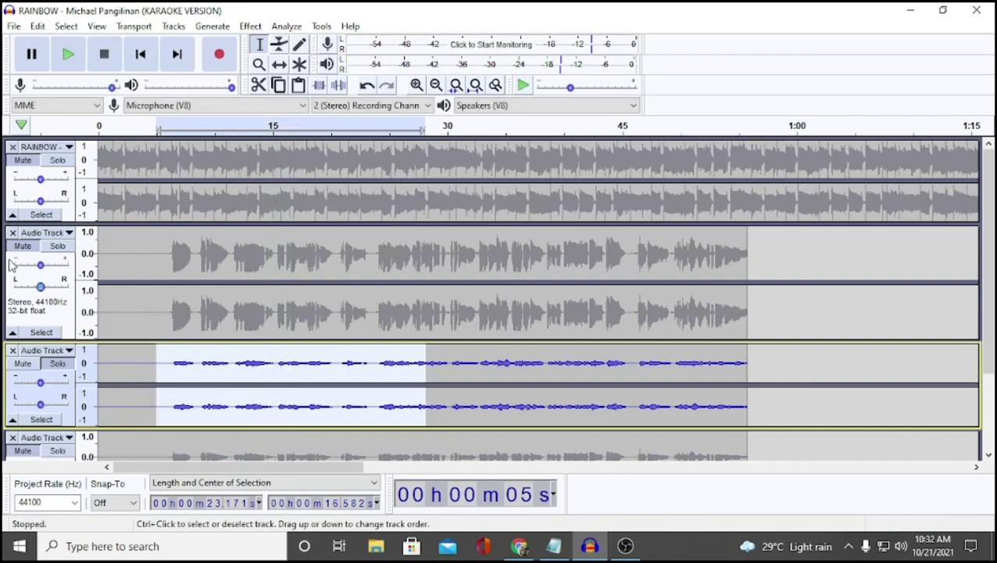
Unsolo the reverb track, unmute the karaoke track and limited vocal, and play them together from about 5 s
{"action": "left_click", "coordinate": [57, 364]}
{"action": "key", "text": "space"}
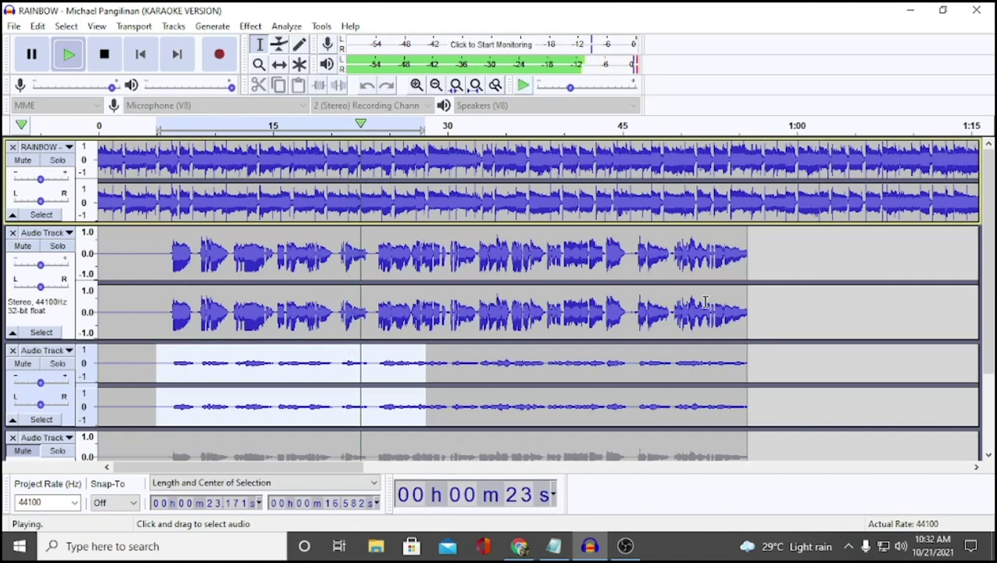
{"action": "left_click", "coordinate": [106, 52]}
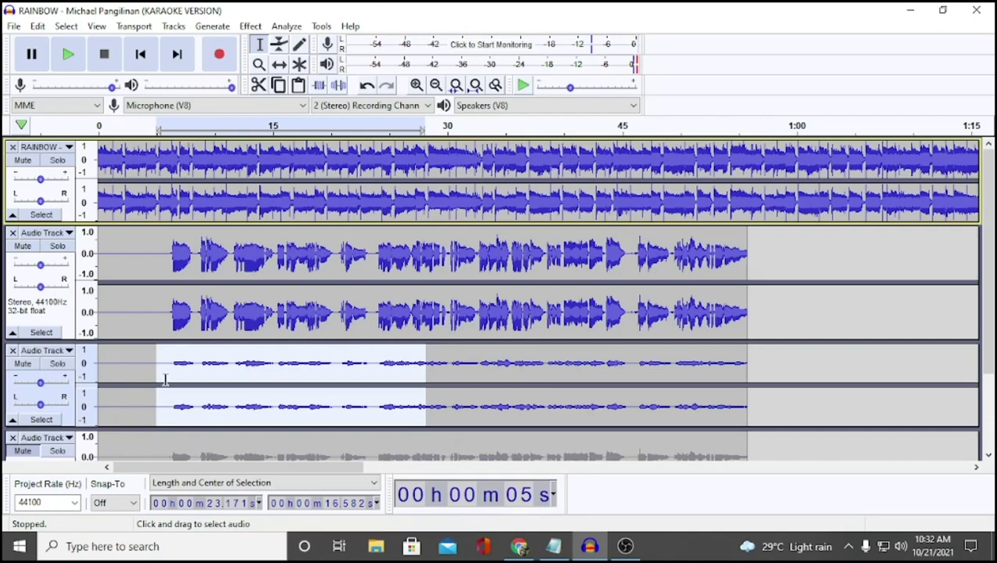
Raise the reverb track's gain slightly and audition it in the full mix from about 7 to 27 s
{"action": "left_click", "coordinate": [328, 375]}
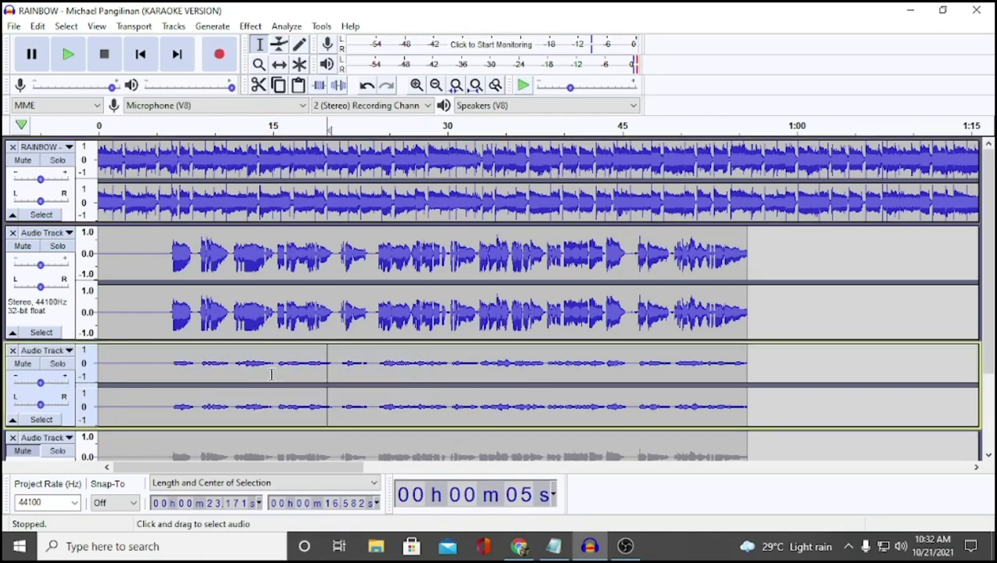
{"action": "left_click", "coordinate": [151, 374]}
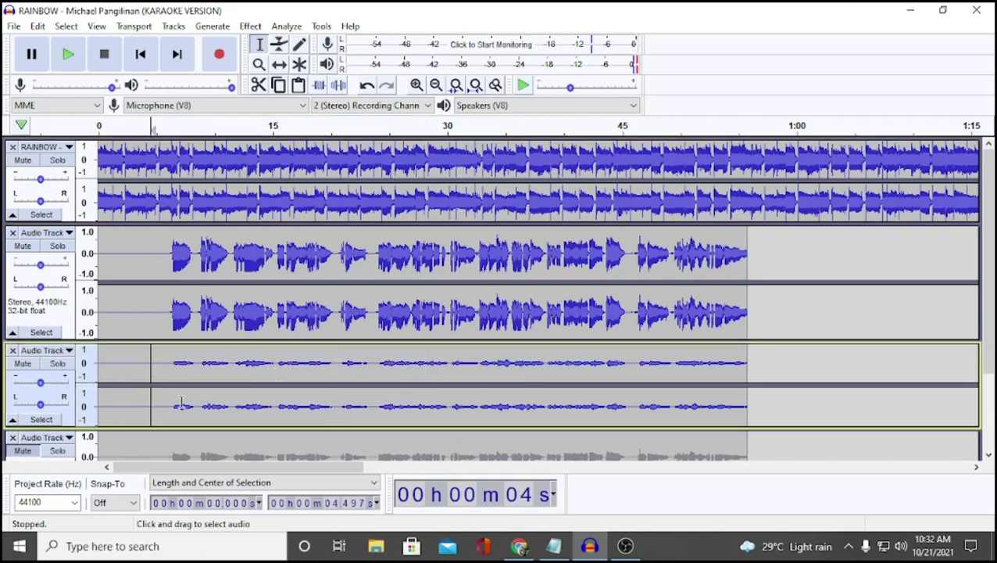
{"action": "left_click", "coordinate": [41, 383]}
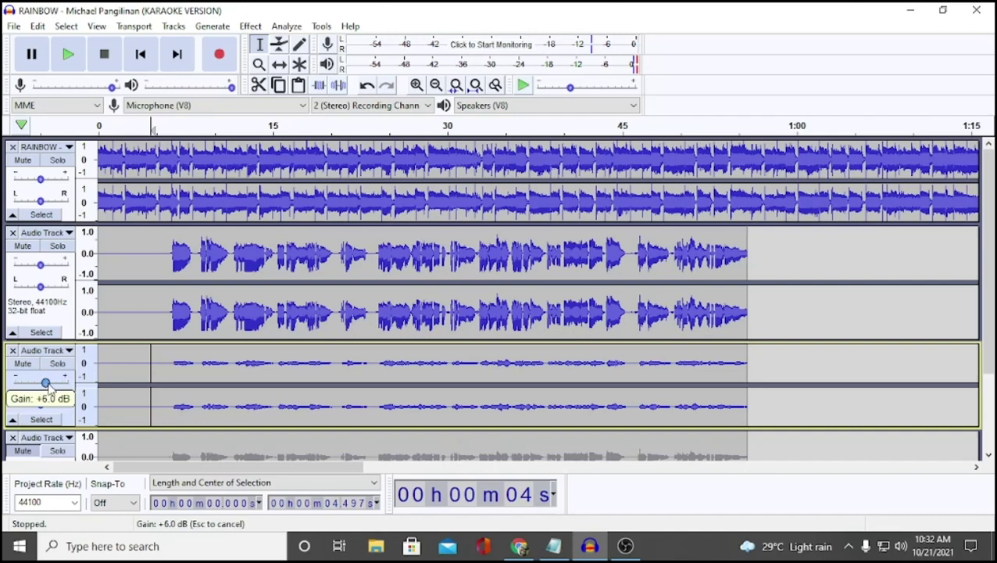
{"action": "left_click_drag", "start_coordinate": [45, 388], "coordinate": [46, 389]}
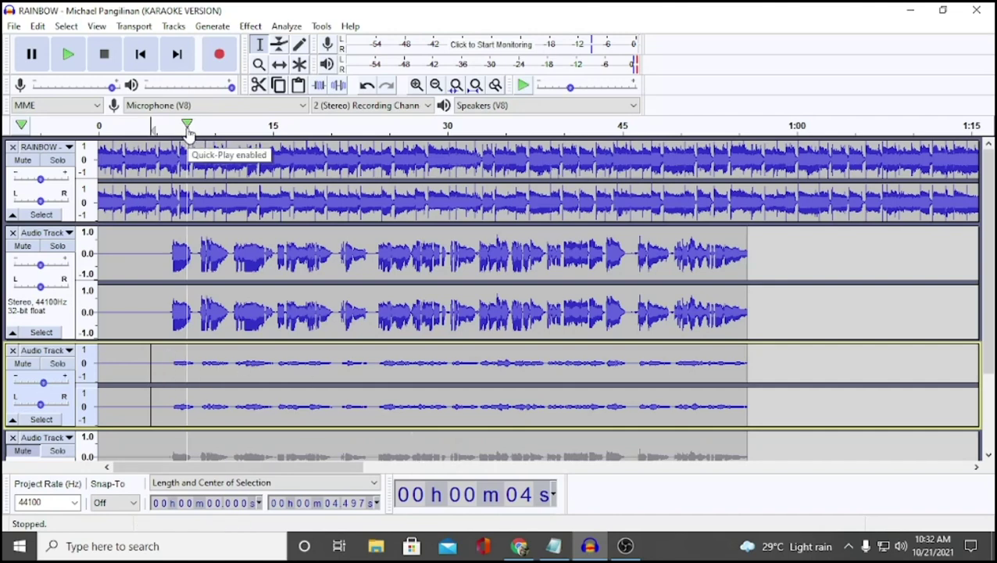
{"action": "left_click_drag", "start_coordinate": [170, 129], "coordinate": [412, 129]}
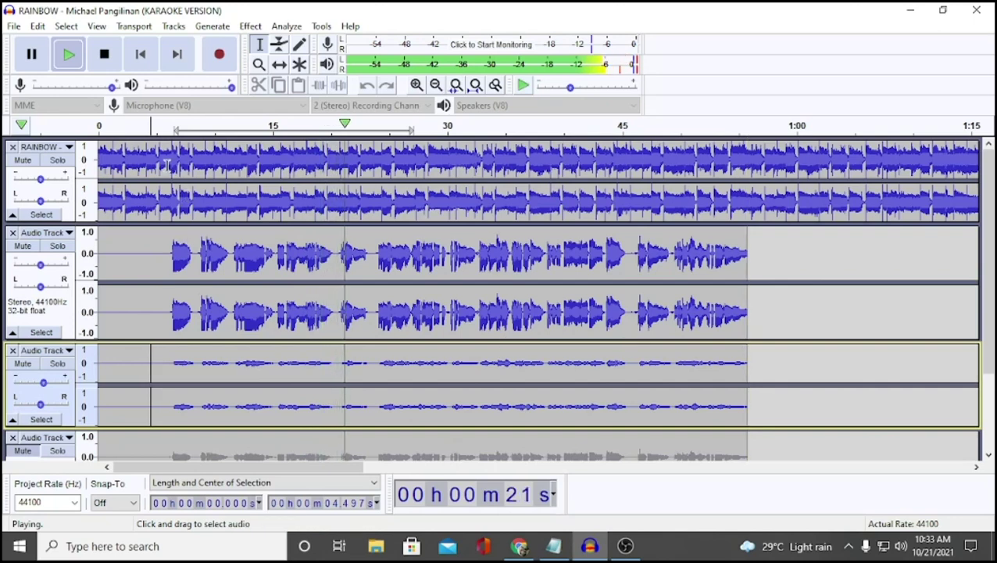
{"action": "left_click", "coordinate": [105, 54]}
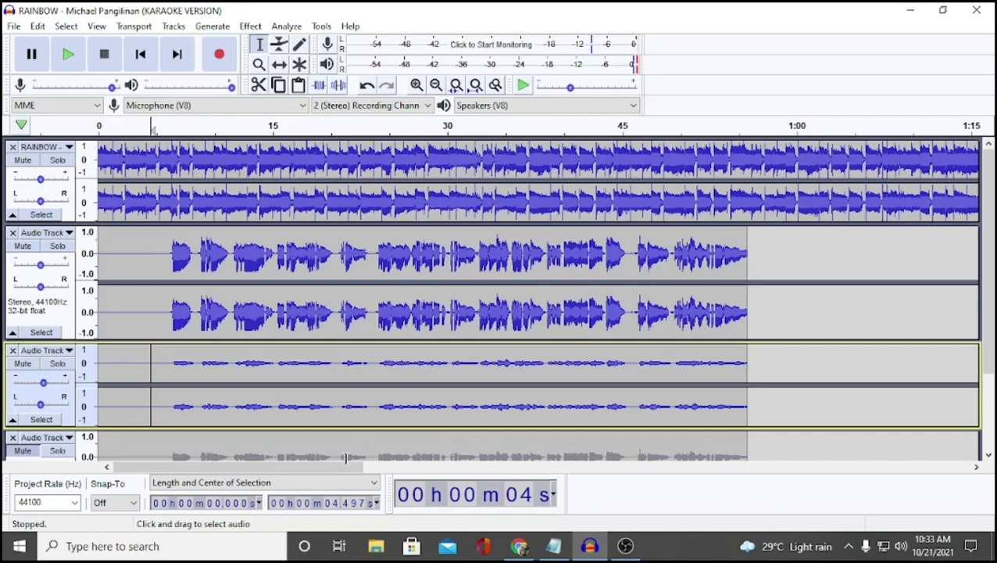
Apply Echo to the whole limited vocal with delay time 0.1 s and decay factor 0.1, and play the mix from about 5 to 24 s
{"action": "double_click", "coordinate": [378, 266]}
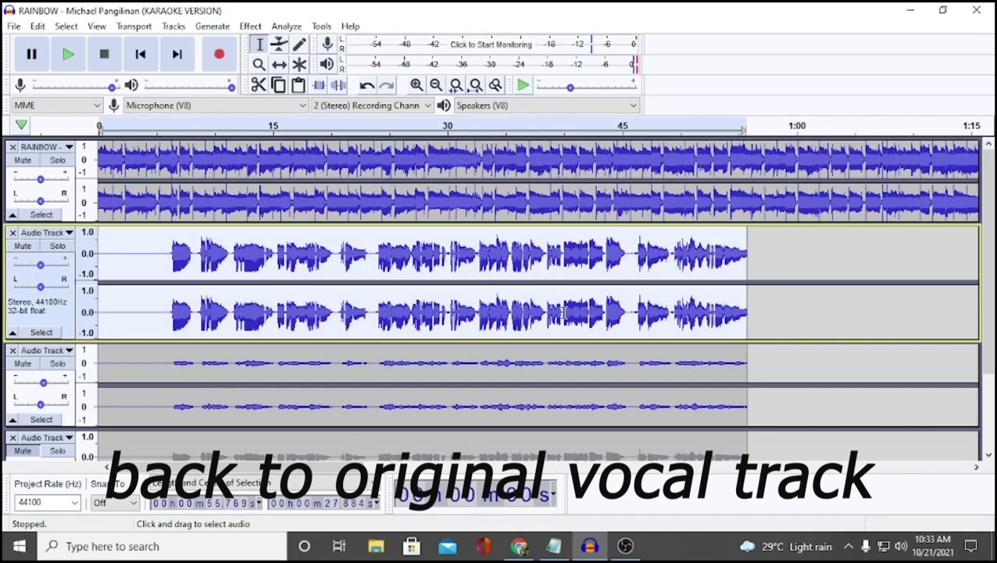
{"action": "left_click", "coordinate": [250, 26]}
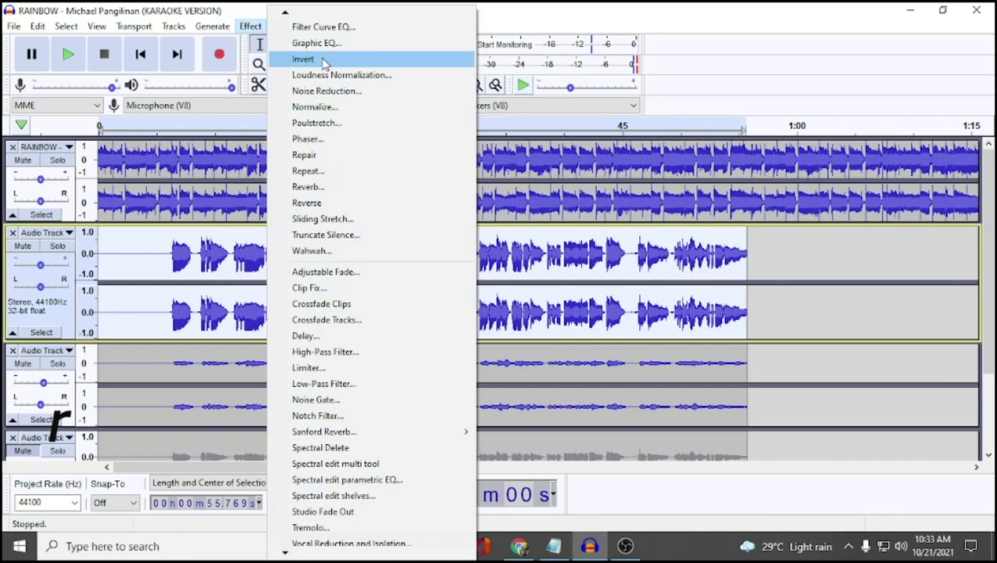
{"action": "key", "text": "e"}
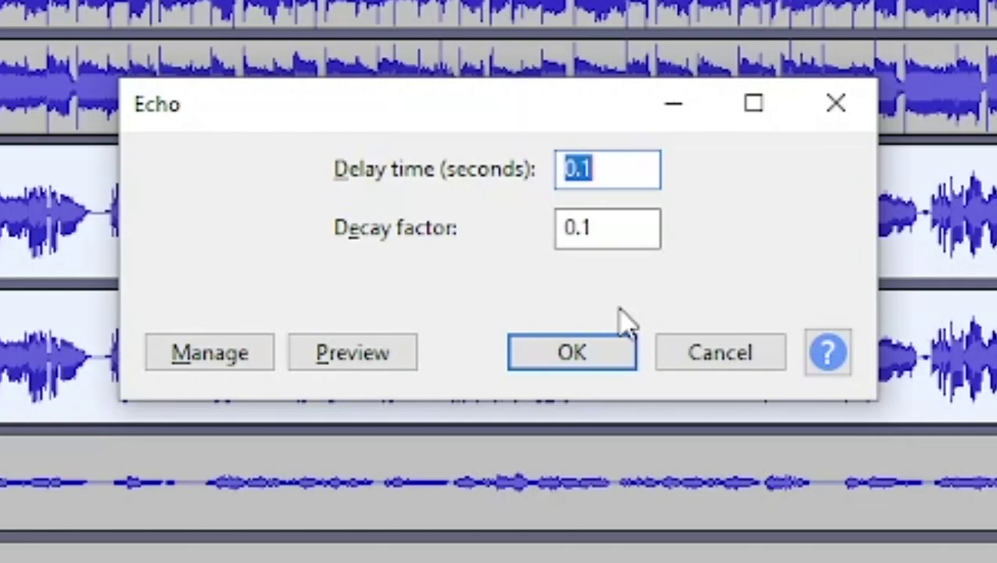
{"action": "left_click", "coordinate": [597, 361]}
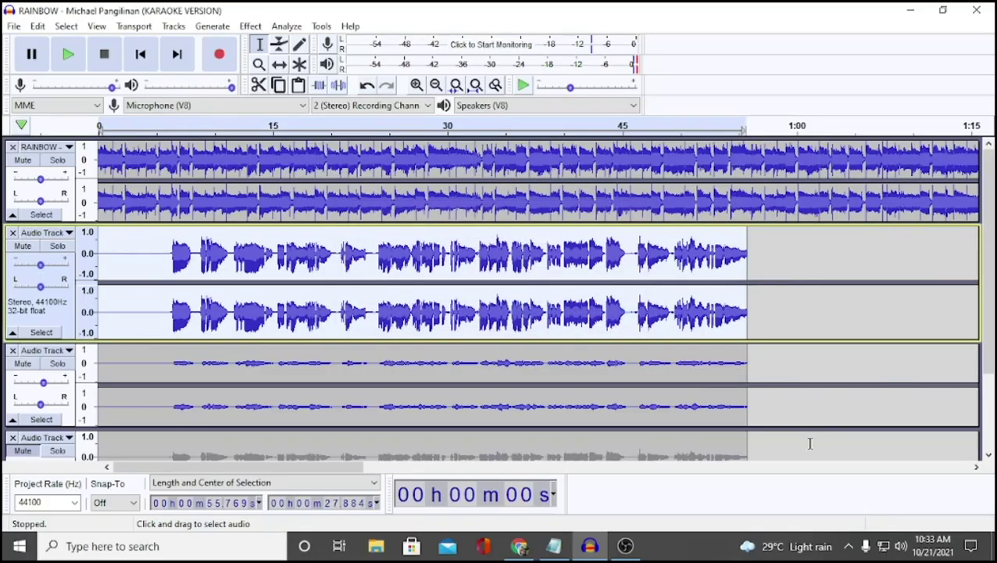
{"action": "left_click_drag", "start_coordinate": [156, 125], "coordinate": [373, 125]}
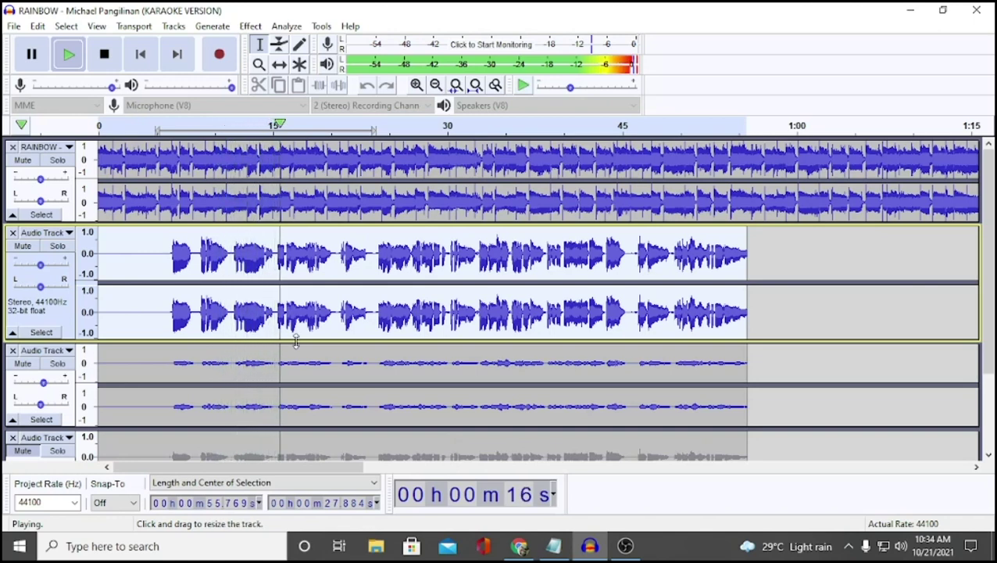
Mute the processed vocal and reverb tracks, unmute the original vocal, and play the mix from a selection of about 5 to 30 s
{"action": "left_click", "coordinate": [106, 54]}
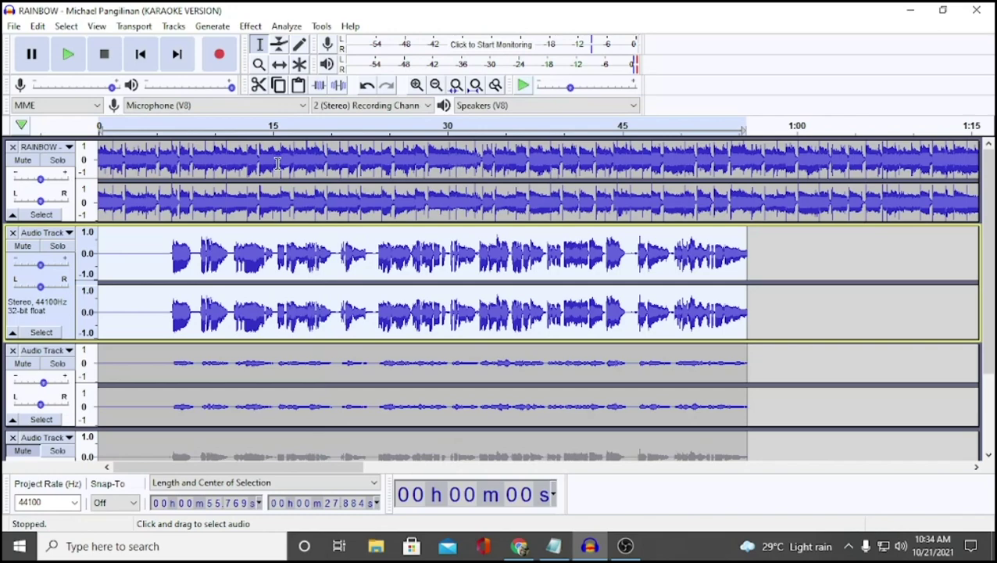
{"action": "scroll", "coordinate": [256, 258], "scroll_direction": "down", "scroll_amount": 3}
{"action": "left_click_drag", "start_coordinate": [157, 147], "coordinate": [452, 281]}
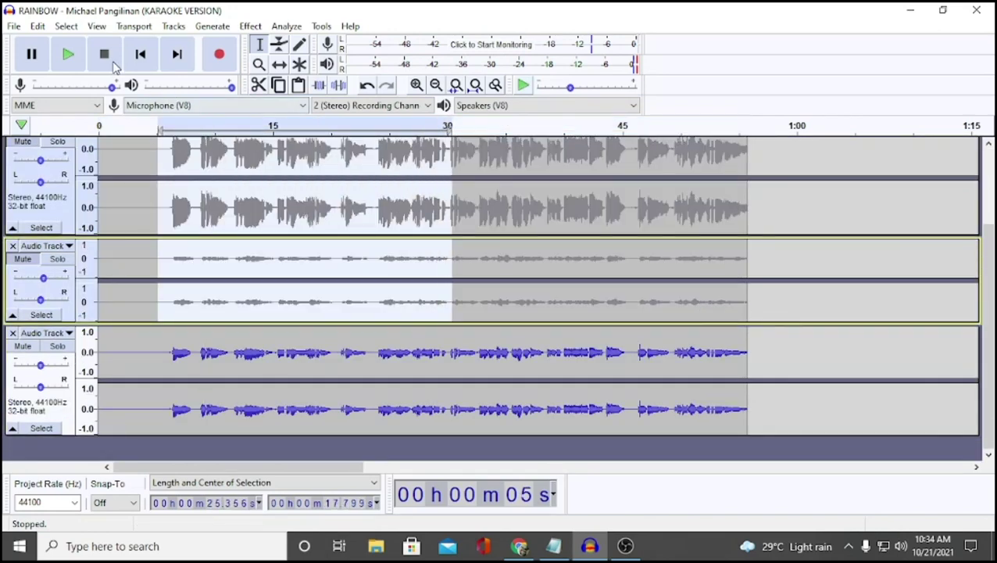
{"action": "left_click", "coordinate": [75, 56]}
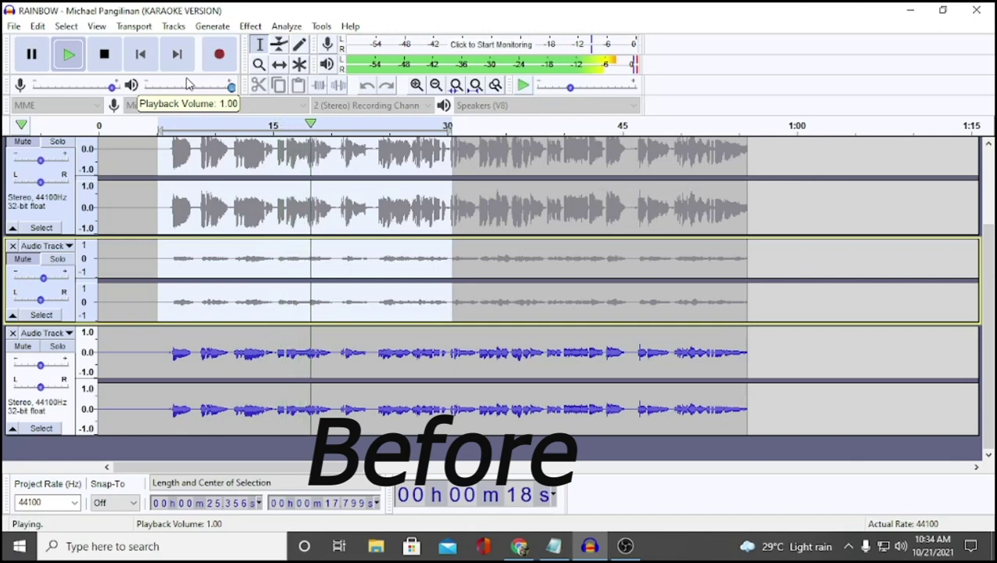
Mute the original vocal, unmute the processed vocal and reverb tracks, and play the same selection for comparison
{"action": "left_click", "coordinate": [69, 56]}
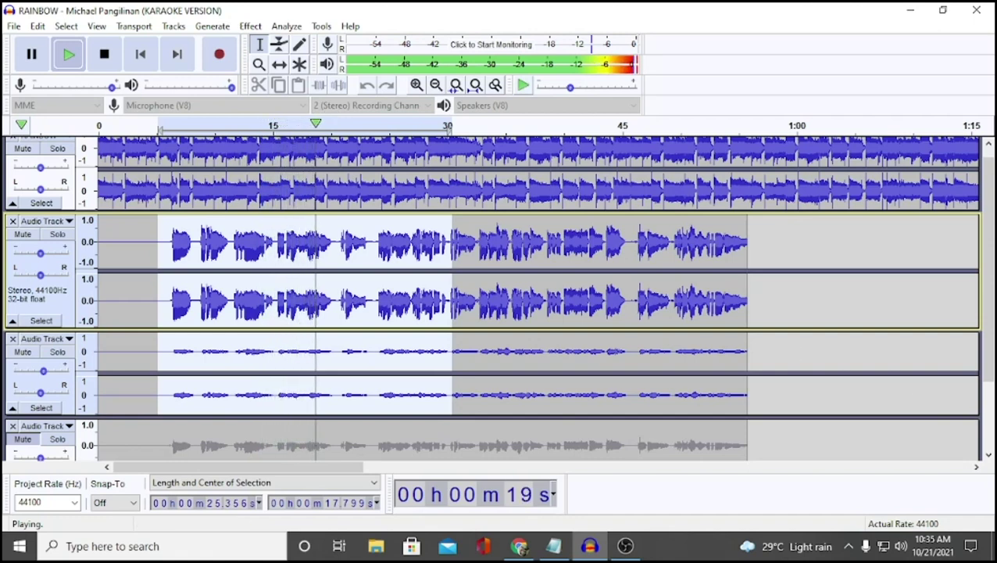
{"action": "key", "text": "space"}
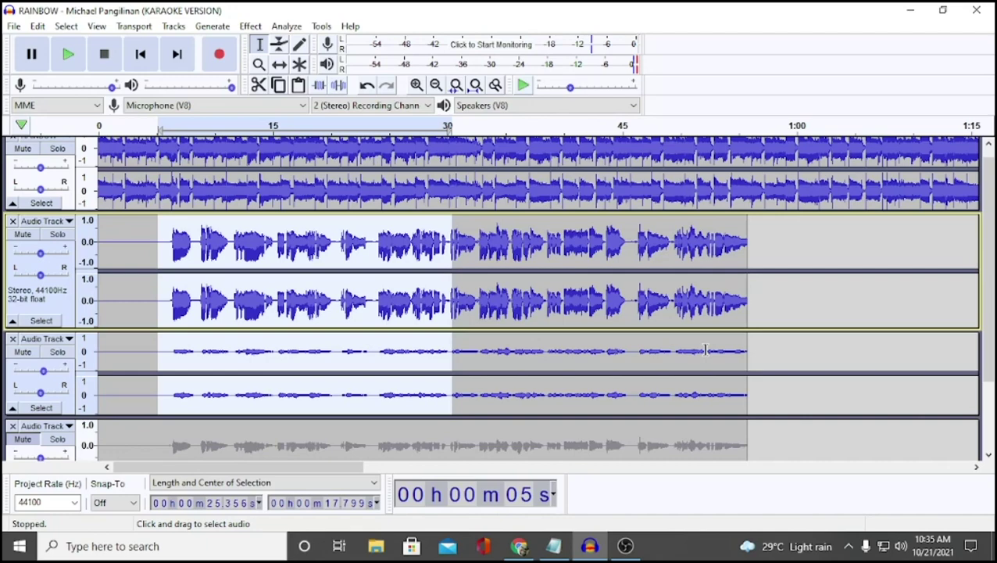
{"action": "left_click", "coordinate": [252, 25]}
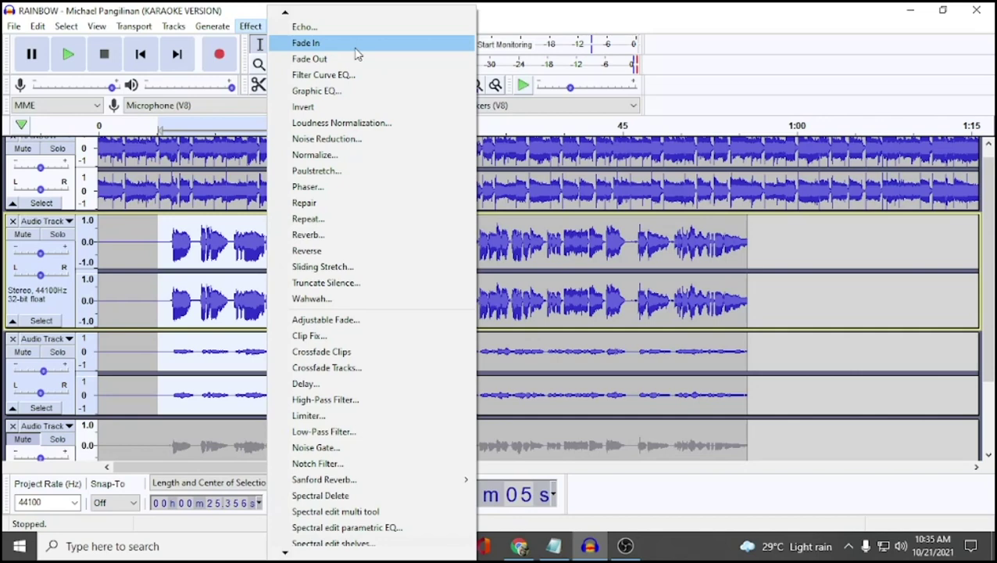
{"action": "left_click", "coordinate": [738, 14]}
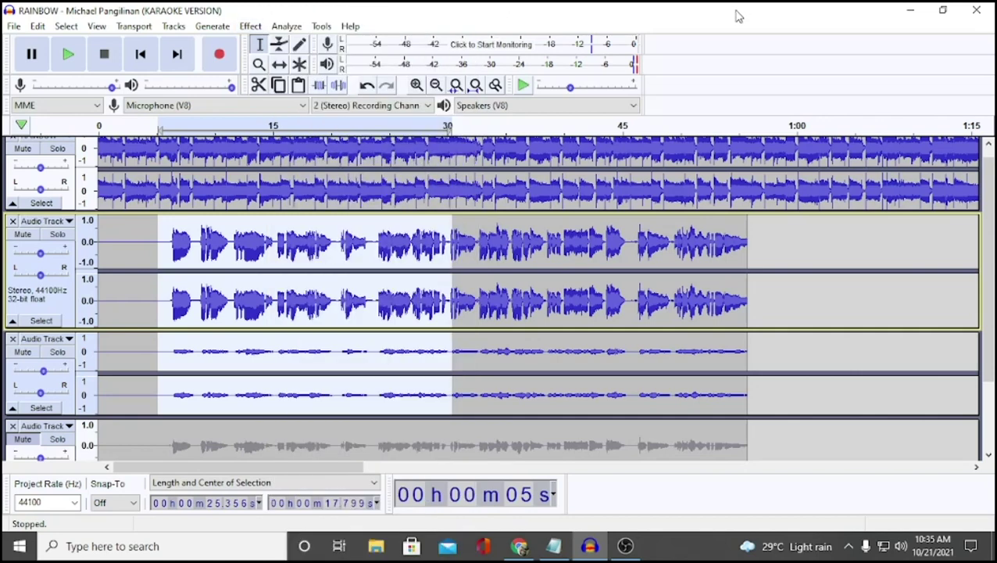